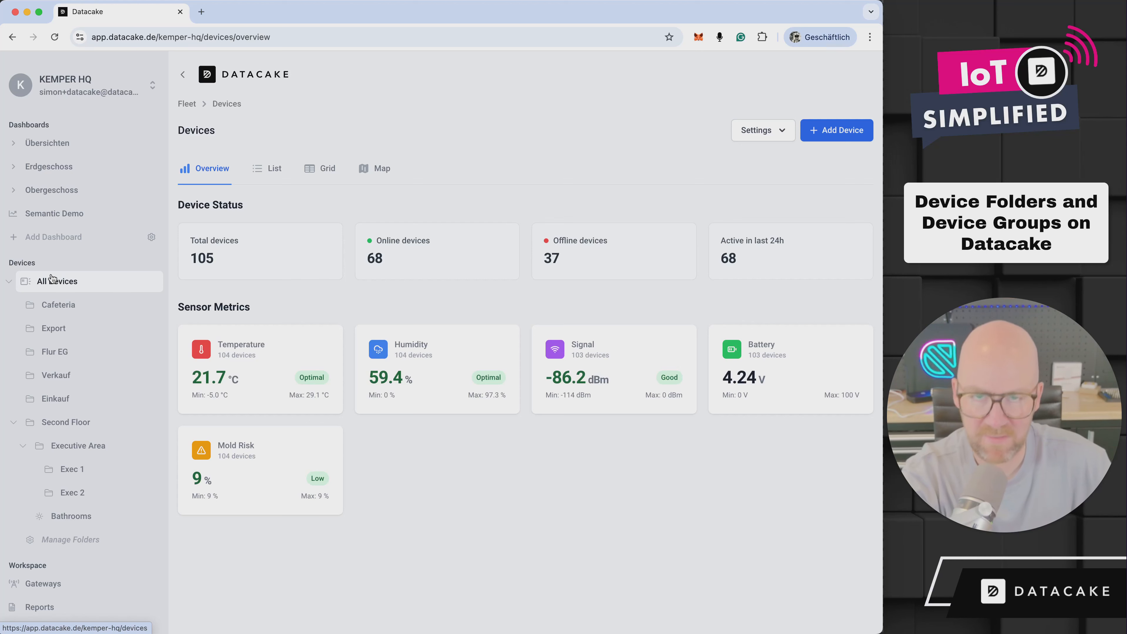
View the devices in the Cafeteria, Second Floor, Executive Area and Bathrooms folders
{"action": "left_click", "coordinate": [63, 307]}
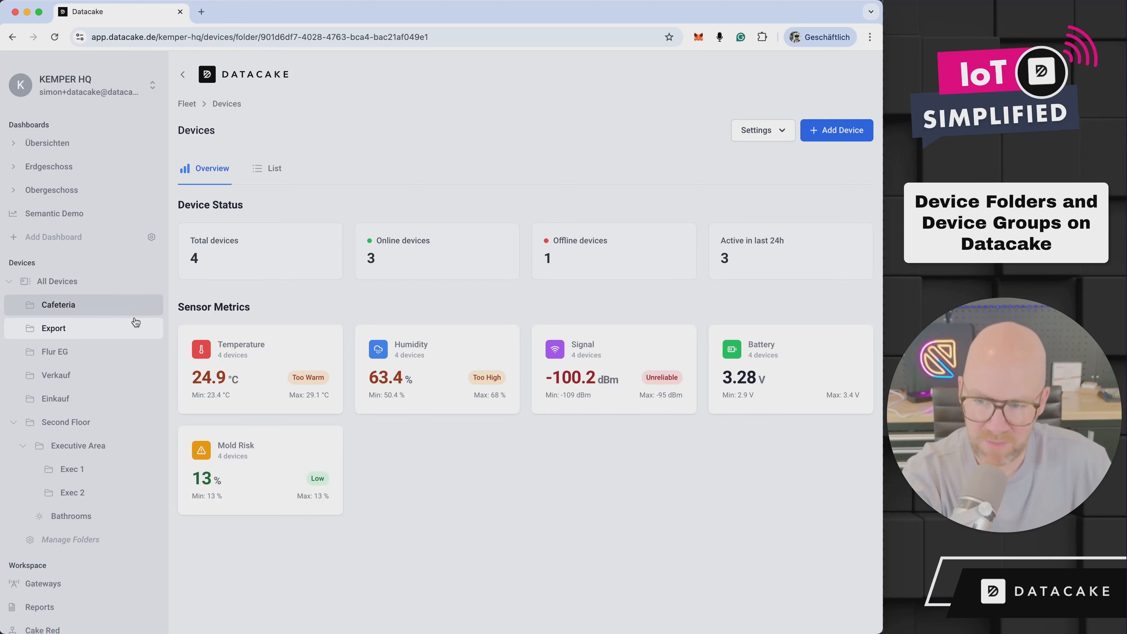
{"action": "left_click", "coordinate": [74, 424]}
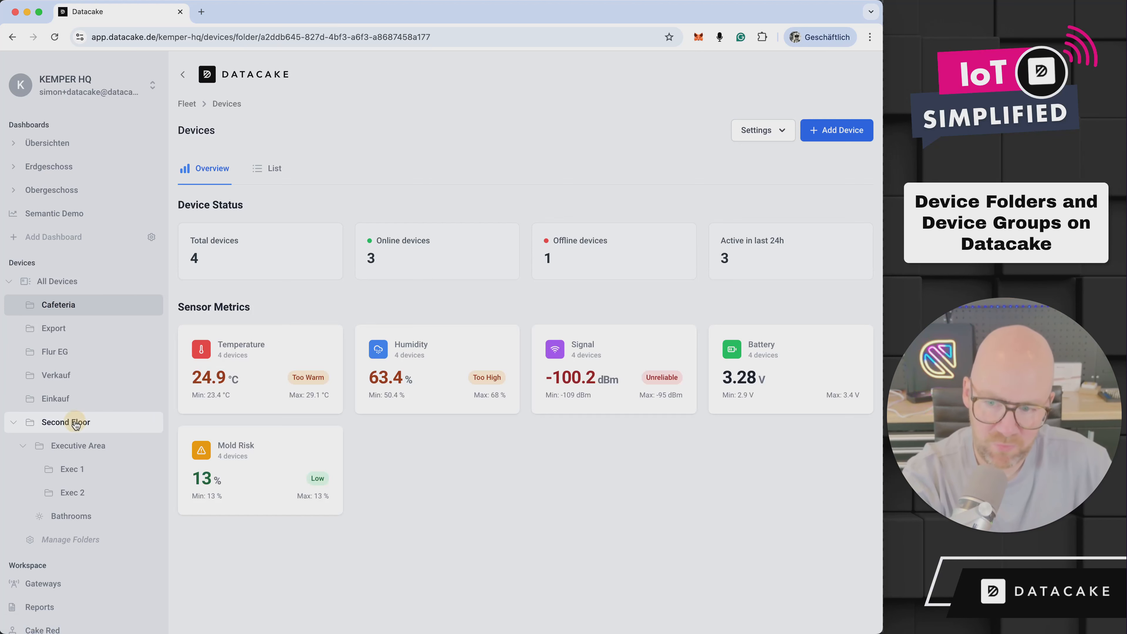
{"action": "left_click", "coordinate": [88, 447]}
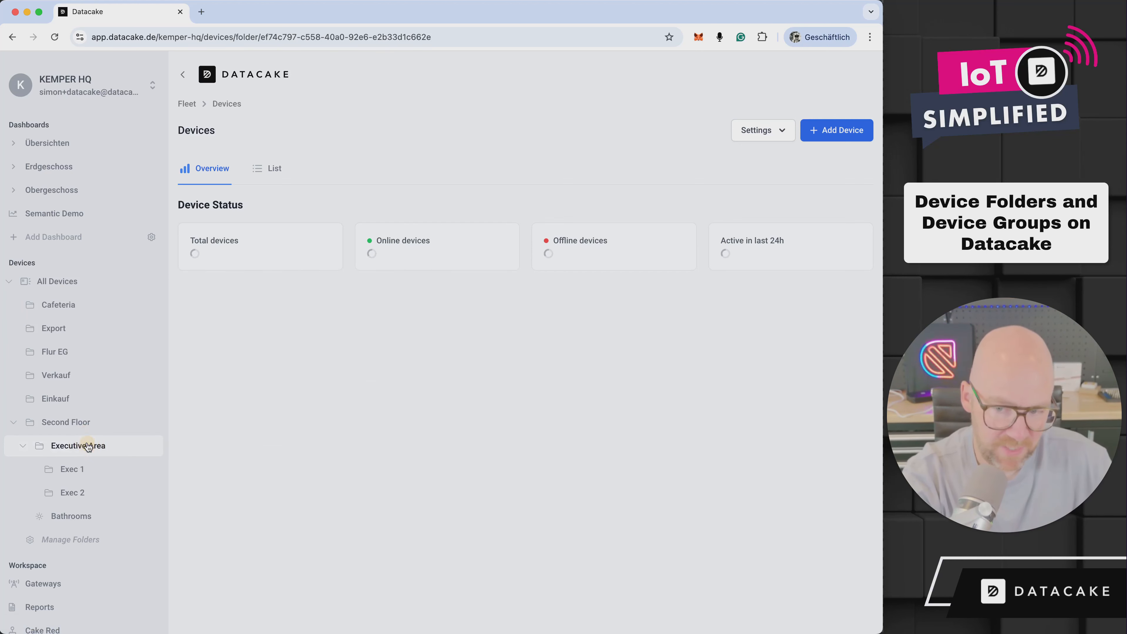
{"action": "left_click", "coordinate": [84, 515]}
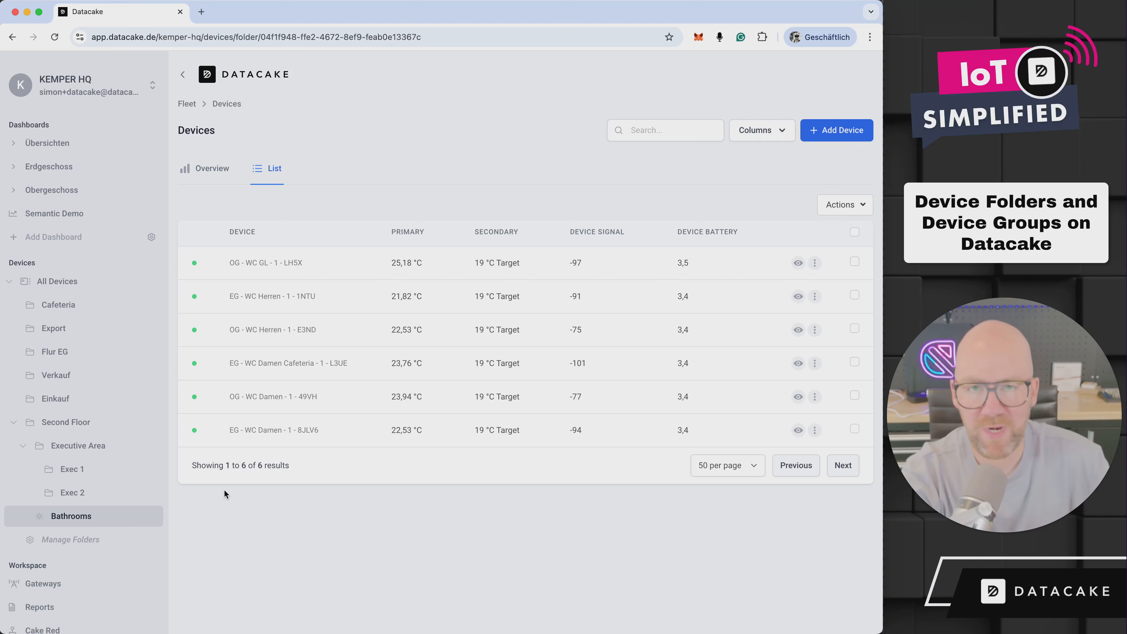
Open the device folder management, view the Cafeteria folder's configuration and add a new folder directly under All Devices
{"action": "left_click", "coordinate": [84, 539]}
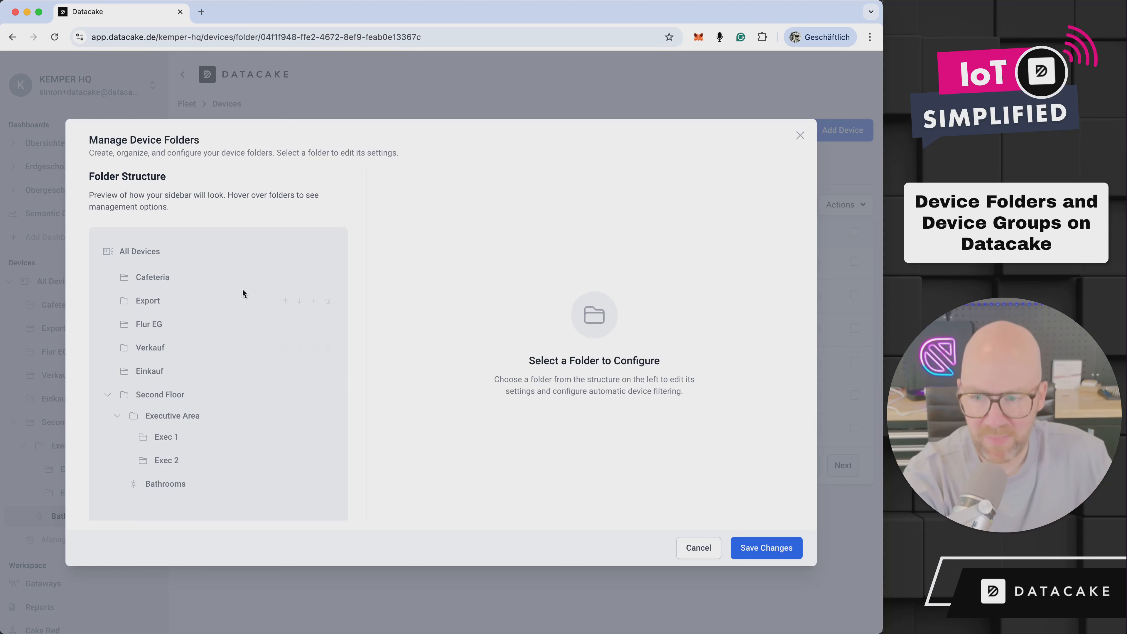
{"action": "left_click", "coordinate": [230, 280]}
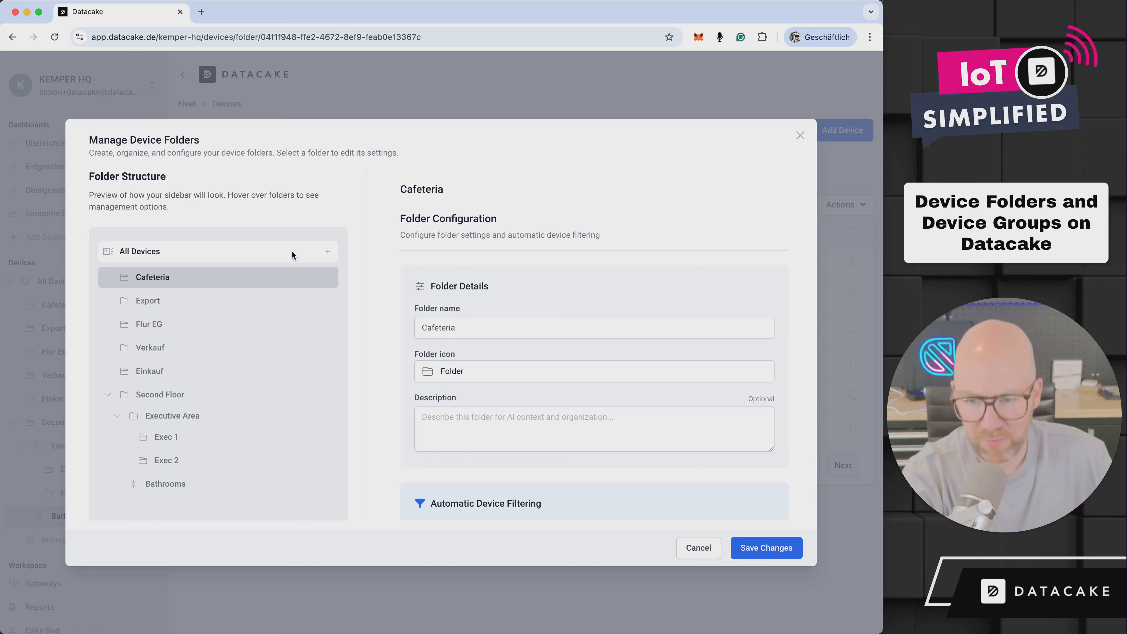
{"action": "left_click", "coordinate": [328, 253]}
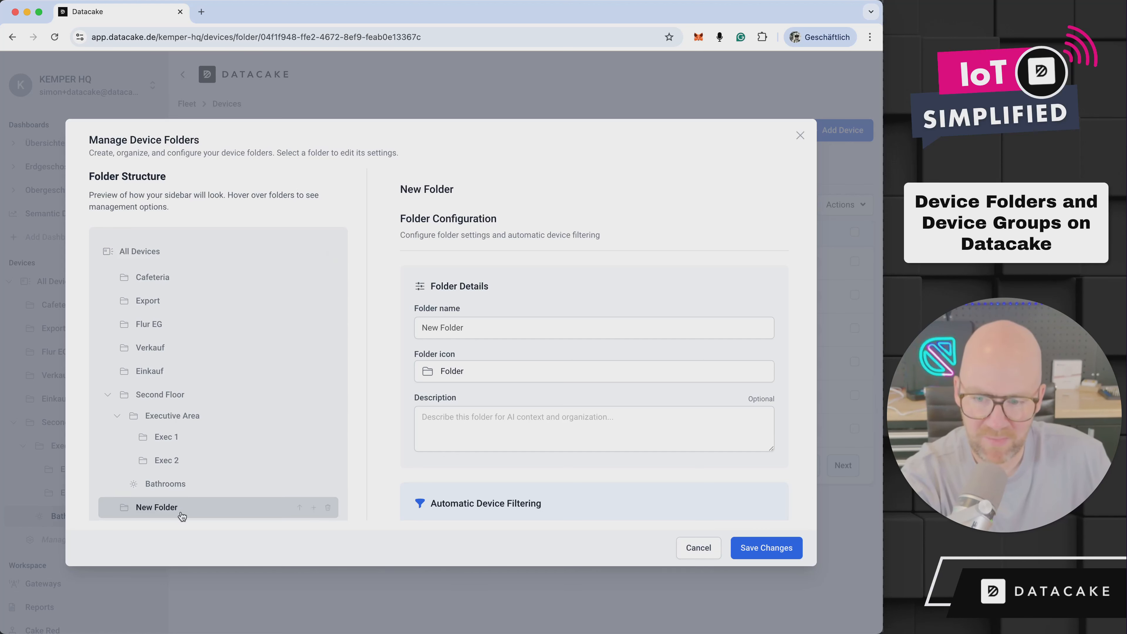
Name the new folder Ground Floor Devices and give it the Analytics icon
{"action": "triple_click", "coordinate": [530, 329]}
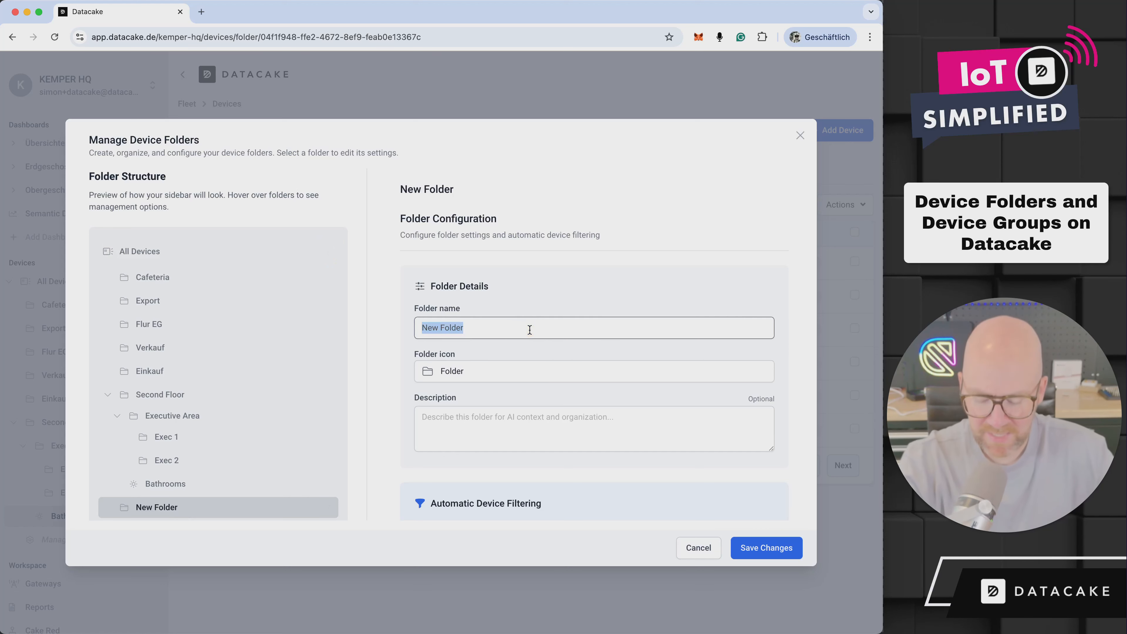
{"action": "type", "text": "Ground"}
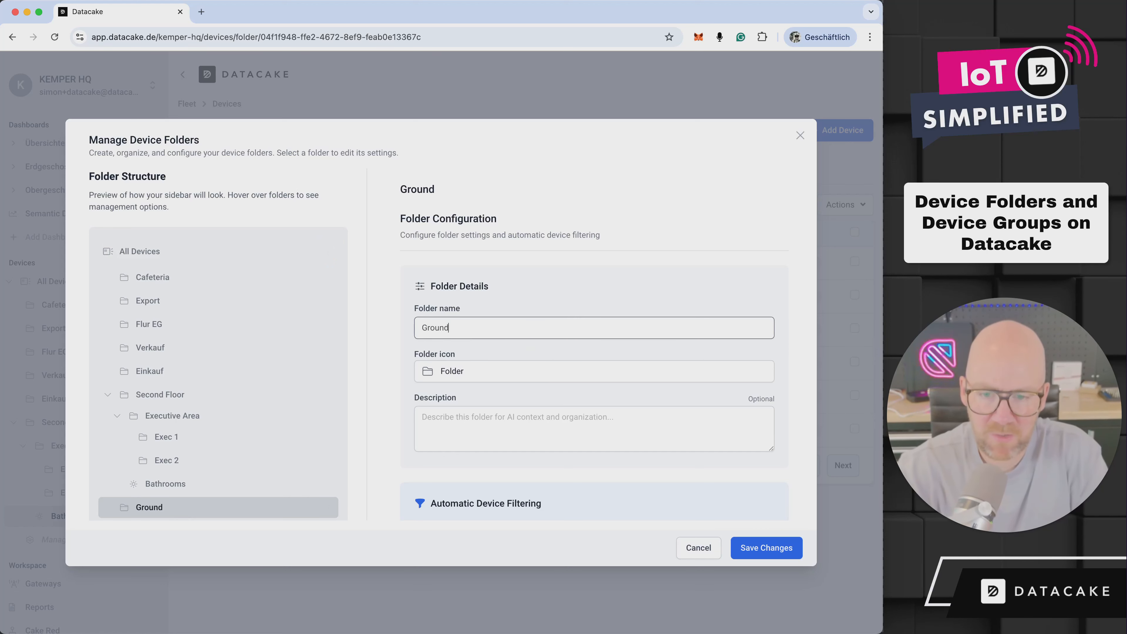
{"action": "type", "text": " Floor Devices"}
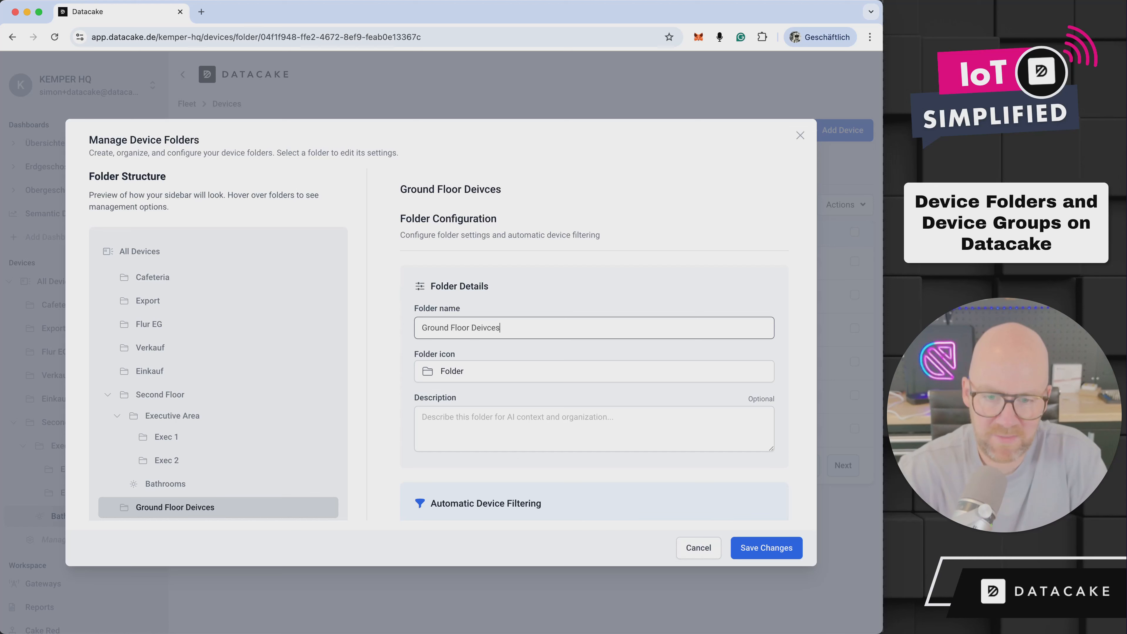
{"action": "key", "text": "BackSpace"}
{"action": "key", "text": "BackSpace"}
{"action": "key", "text": "BackSpace"}
{"action": "key", "text": "BackSpace"}
{"action": "key", "text": "BackSpace"}
{"action": "type", "text": "i"}
{"action": "key", "text": "BackSpace"}
{"action": "type", "text": "vices"}
{"action": "left_click", "coordinate": [529, 370]}
{"action": "left_click", "coordinate": [517, 446]}
Examine the tags available for the automatic device filtering of the Ground Floor Devices folder
{"action": "scroll", "coordinate": [510, 405], "scroll_direction": "down", "scroll_amount": 3}
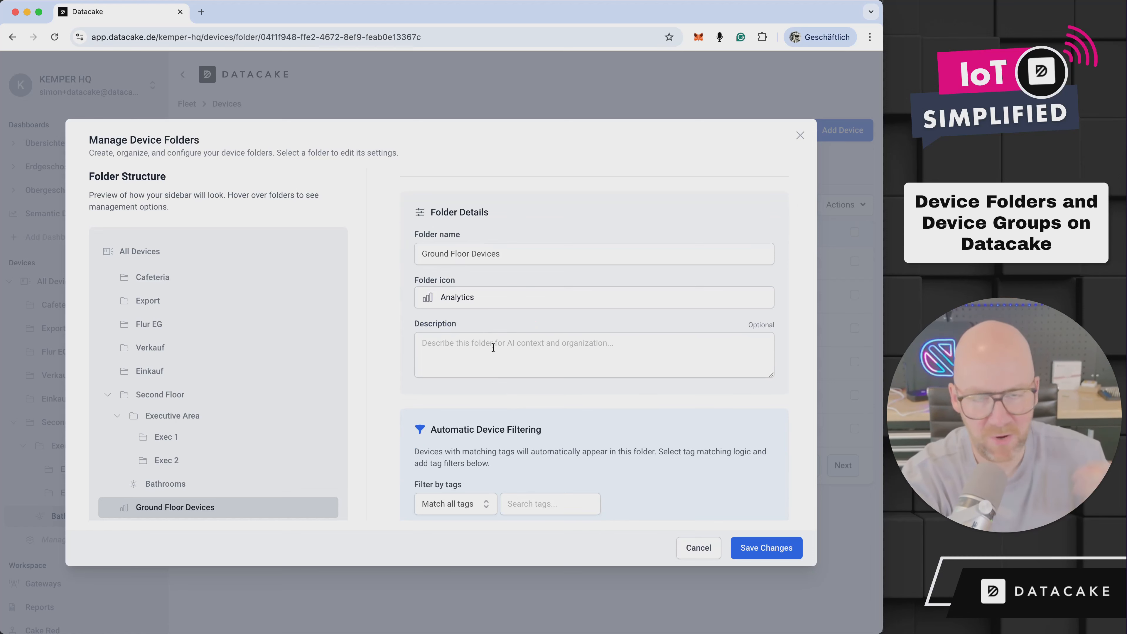
{"action": "scroll", "coordinate": [524, 429], "scroll_direction": "down", "scroll_amount": 3}
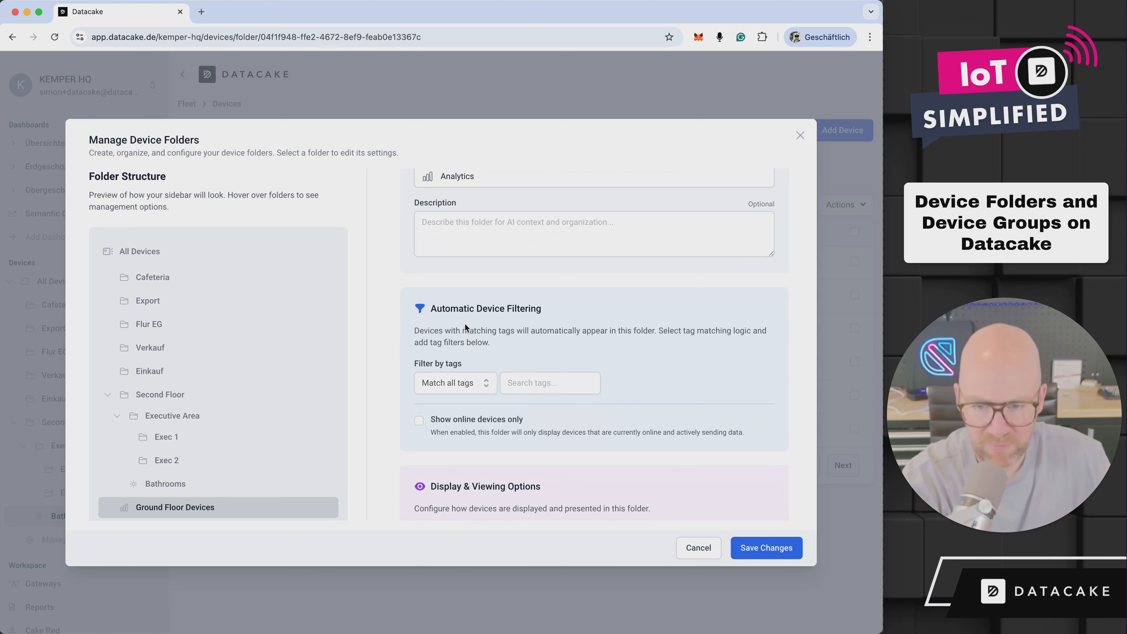
{"action": "scroll", "coordinate": [513, 360], "scroll_direction": "down", "scroll_amount": 1}
{"action": "left_click", "coordinate": [533, 348]}
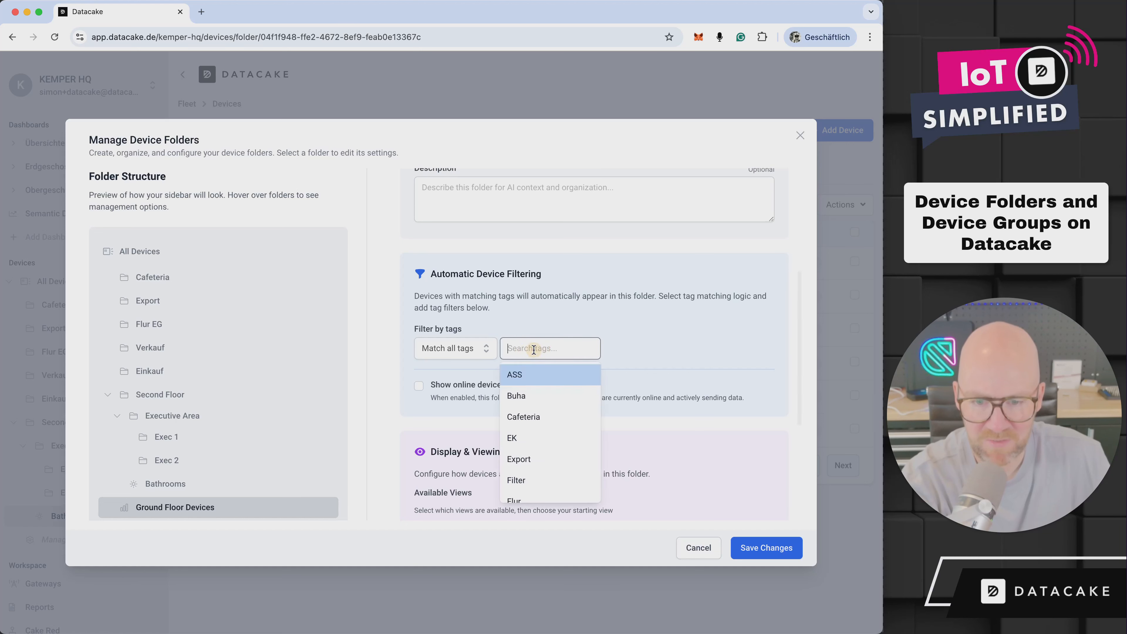
{"action": "scroll", "coordinate": [552, 414], "scroll_direction": "down", "scroll_amount": 3}
{"action": "scroll", "coordinate": [552, 414], "scroll_direction": "down", "scroll_amount": 3}
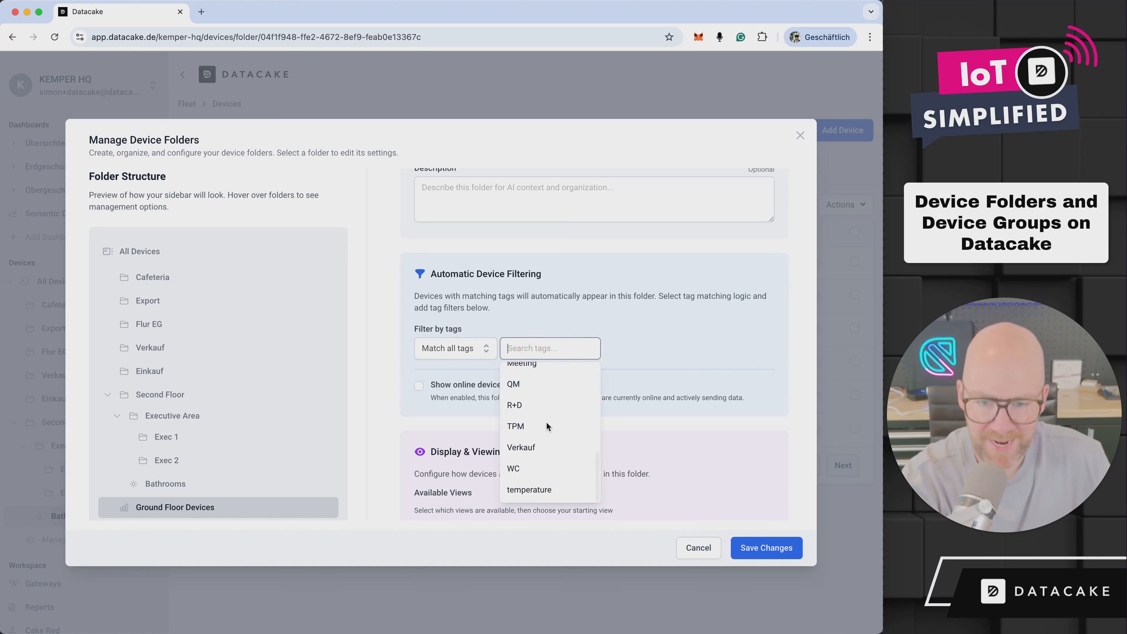
{"action": "scroll", "coordinate": [546, 421], "scroll_direction": "up", "scroll_amount": 3}
{"action": "mouse_move", "coordinate": [167, 515]}
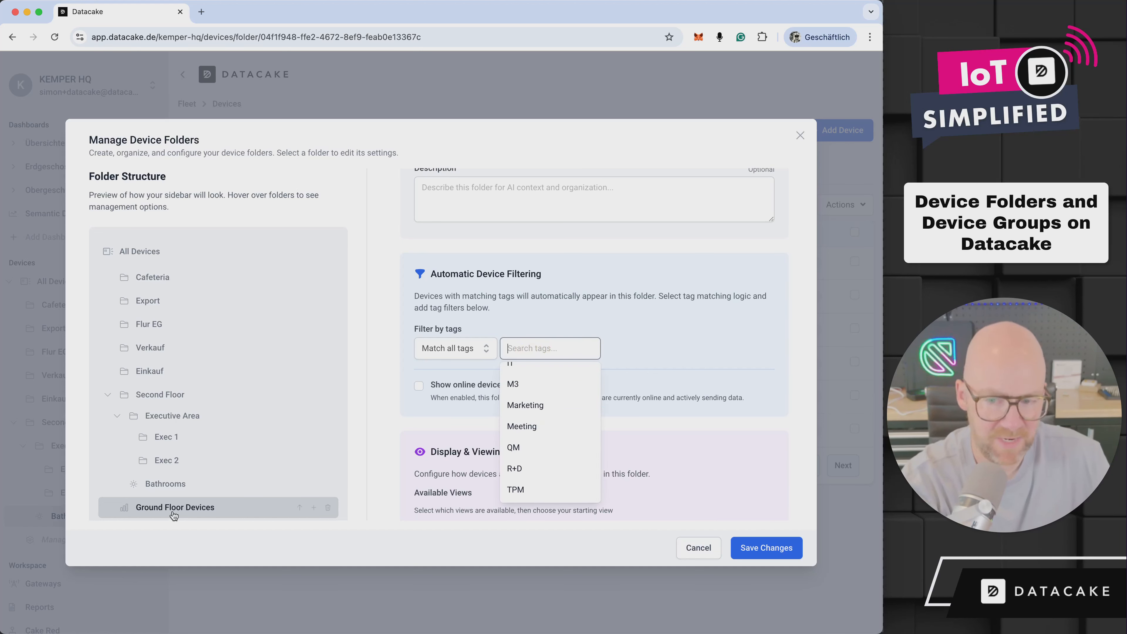
{"action": "scroll", "coordinate": [672, 375], "scroll_direction": "down", "scroll_amount": 2}
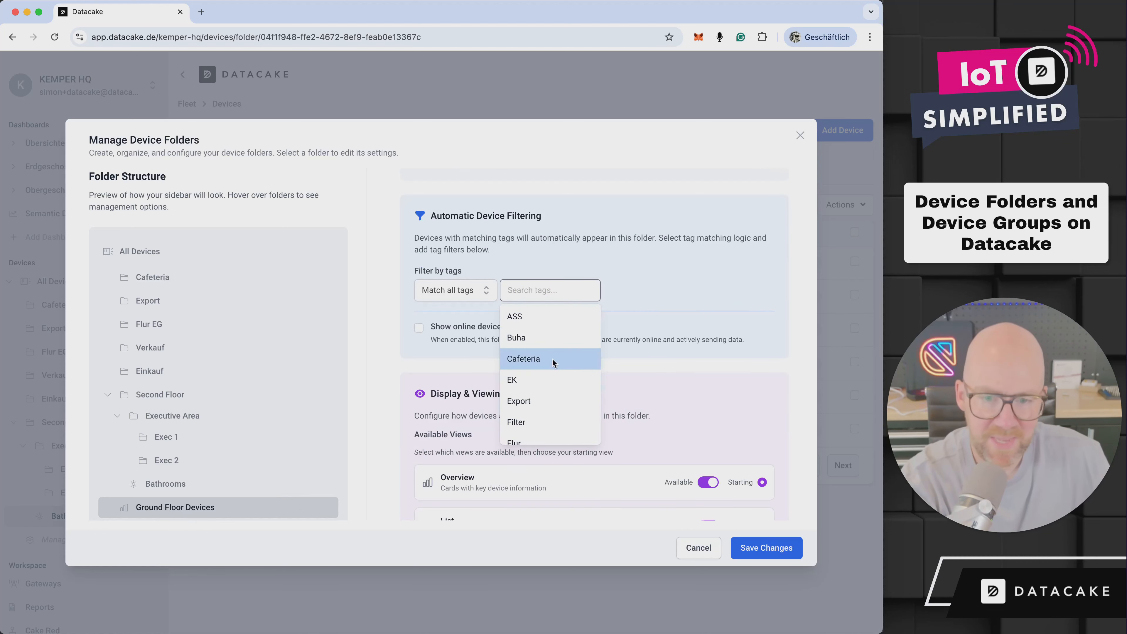
{"action": "left_click", "coordinate": [648, 335]}
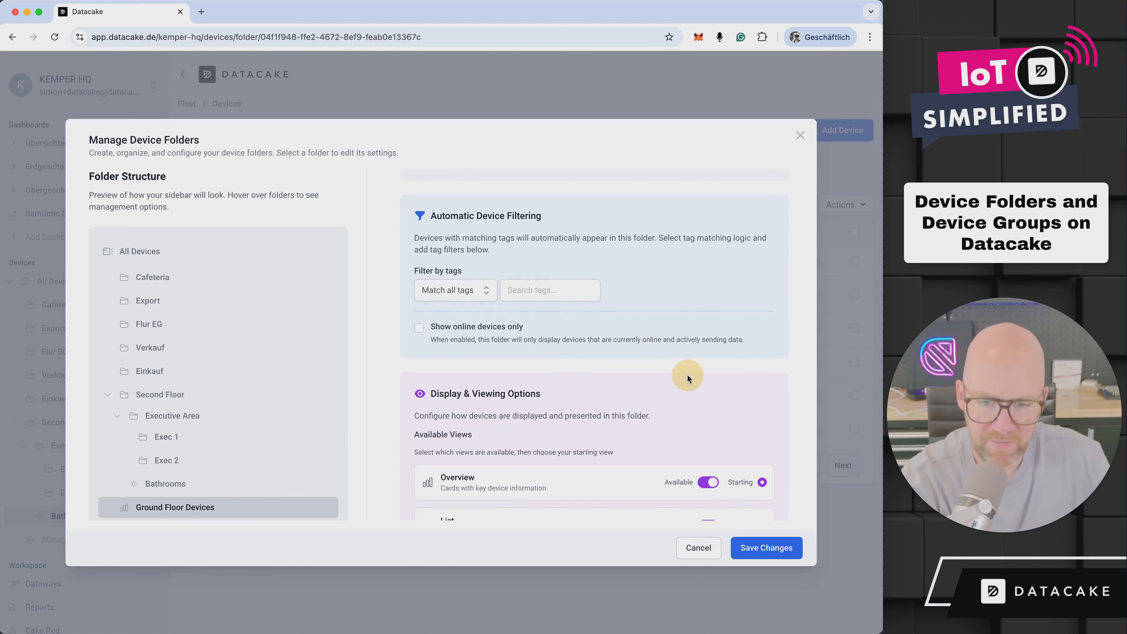
Save the folder structure and show the devices of the Ground Floor Devices folder as a list
{"action": "left_click", "coordinate": [755, 549]}
{"action": "left_click", "coordinate": [84, 539]}
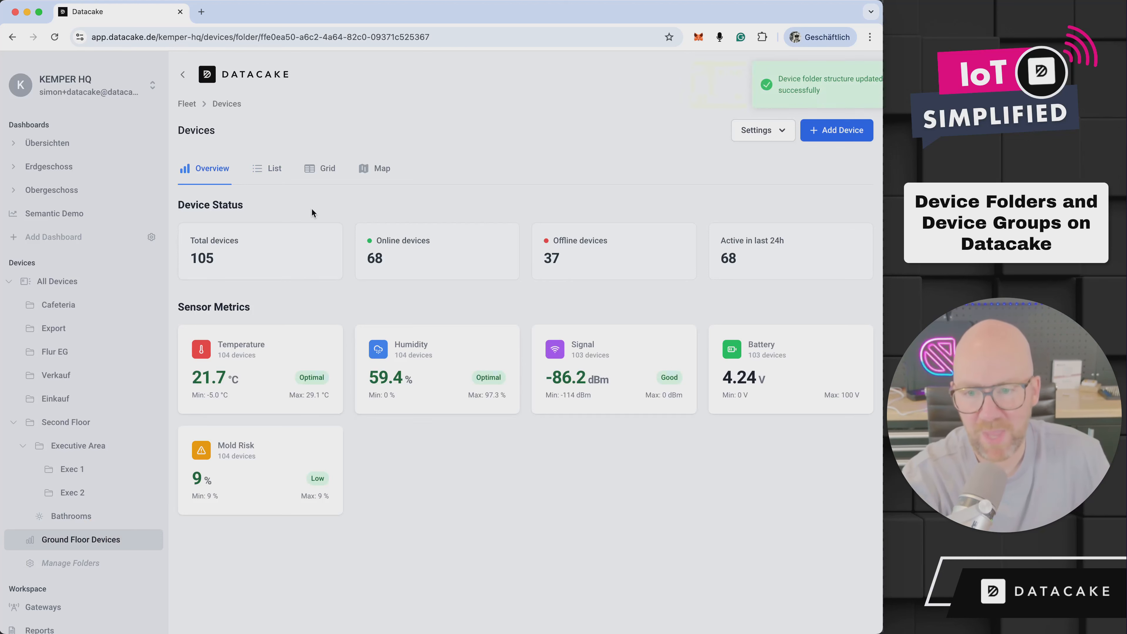
{"action": "left_click", "coordinate": [256, 169]}
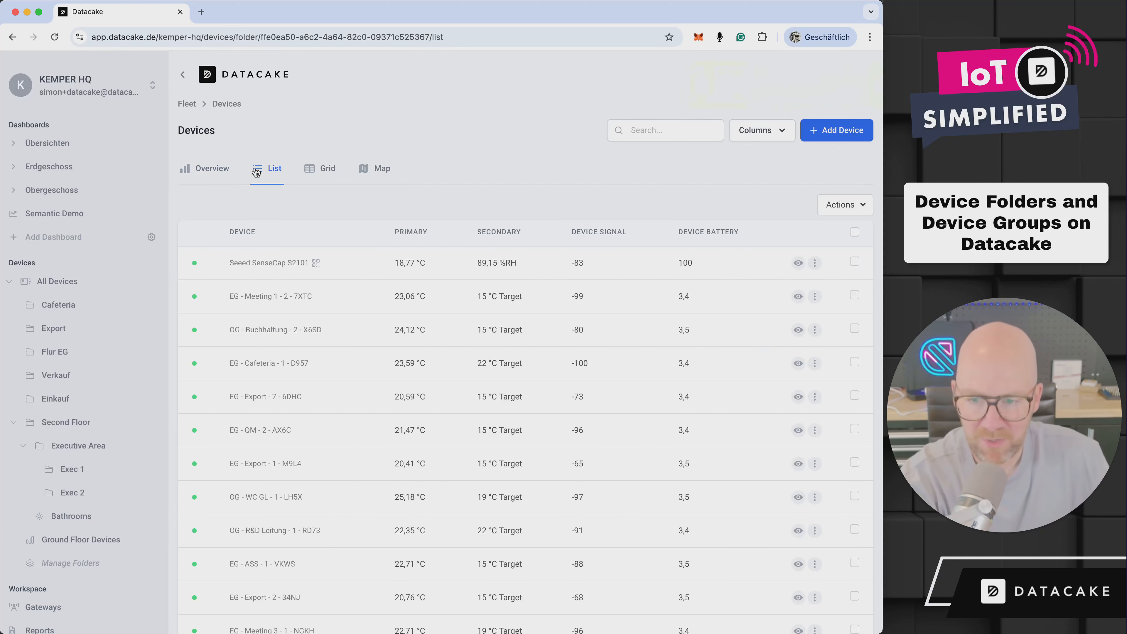
Search the device list for EG and select the first eight devices
{"action": "left_click", "coordinate": [672, 135]}
{"action": "type", "text": "EG"}
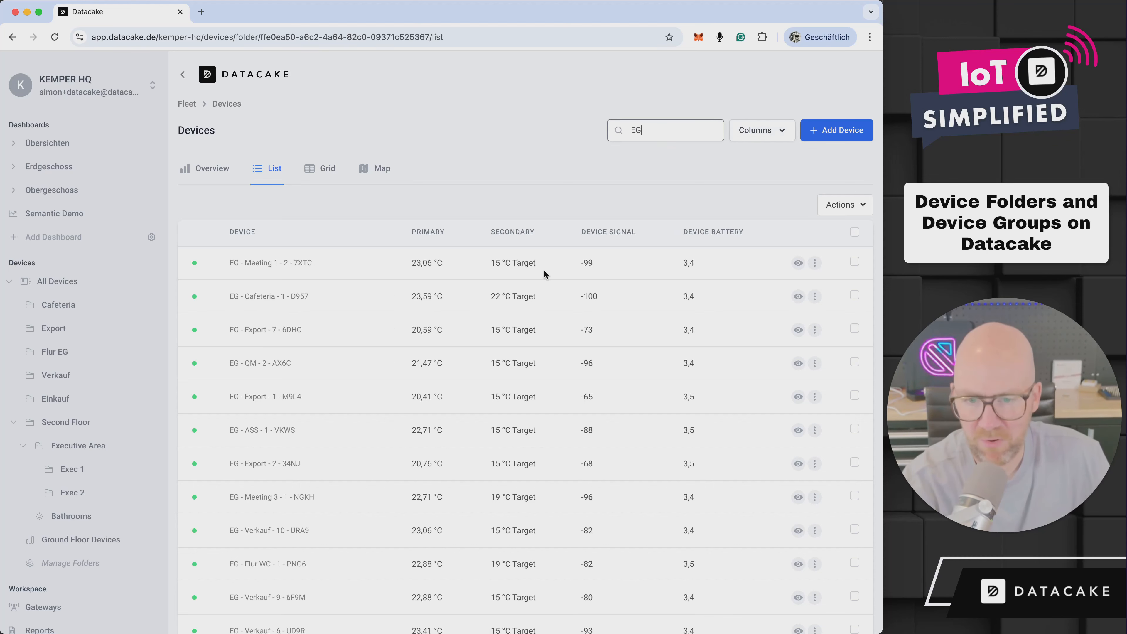
{"action": "scroll", "coordinate": [392, 331], "scroll_direction": "down", "scroll_amount": 2}
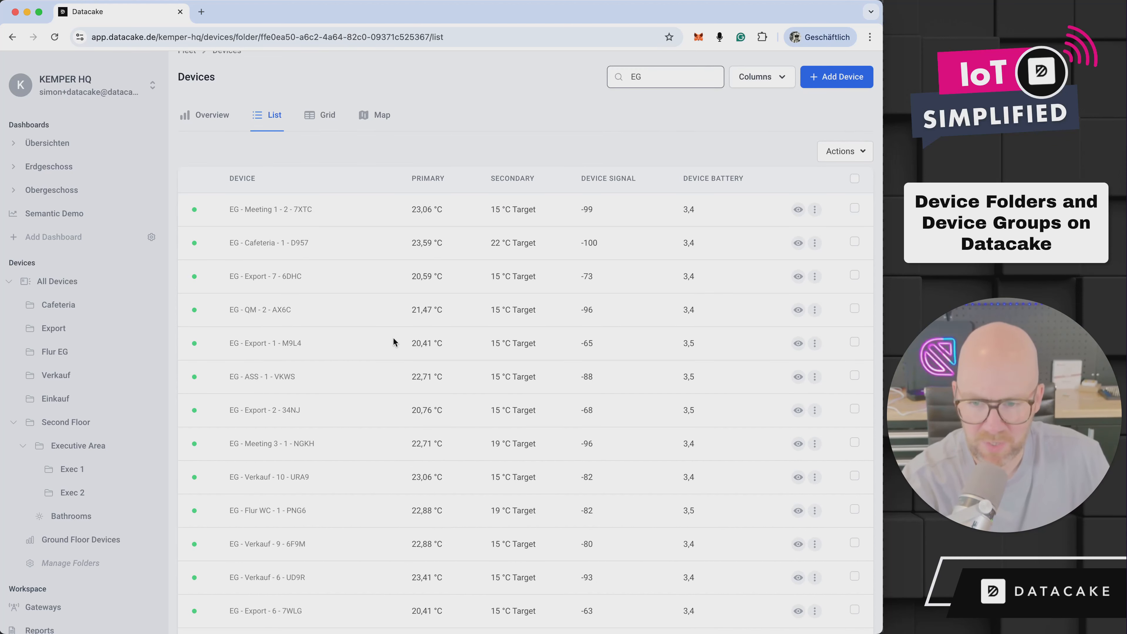
{"action": "left_click", "coordinate": [854, 208]}
{"action": "left_click", "coordinate": [855, 241]}
{"action": "left_click", "coordinate": [854, 274]}
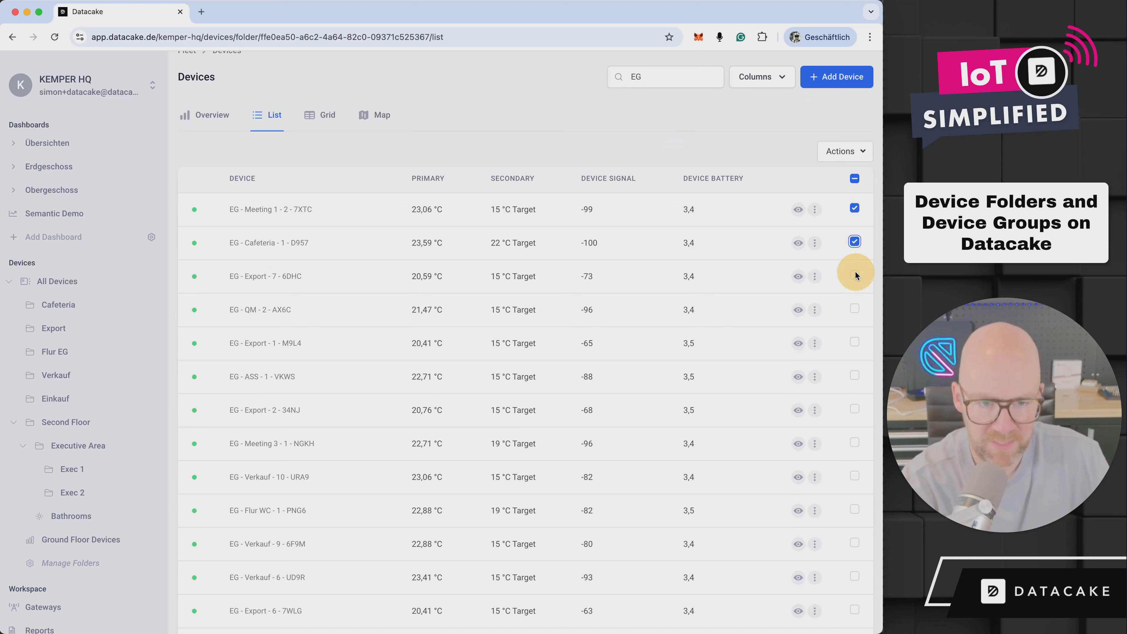
{"action": "left_click", "coordinate": [854, 310]}
{"action": "left_click", "coordinate": [855, 343]}
{"action": "left_click", "coordinate": [854, 377]}
{"action": "left_click", "coordinate": [854, 410]}
{"action": "left_click", "coordinate": [855, 444]}
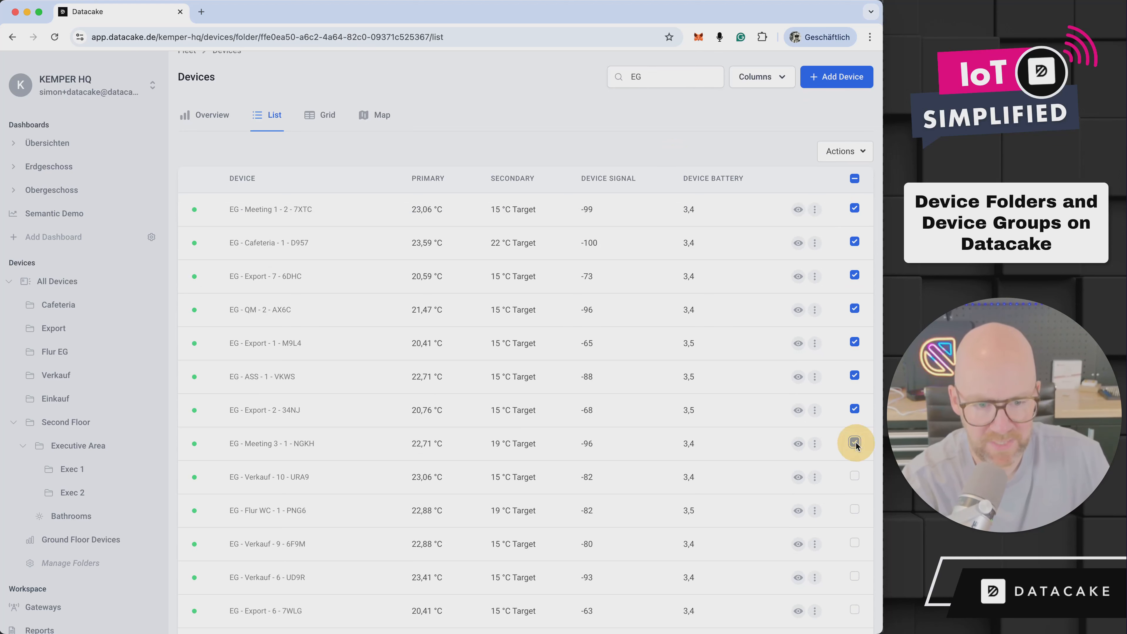
Add the tag Groundfloor to the selected devices and save it
{"action": "left_click", "coordinate": [862, 160]}
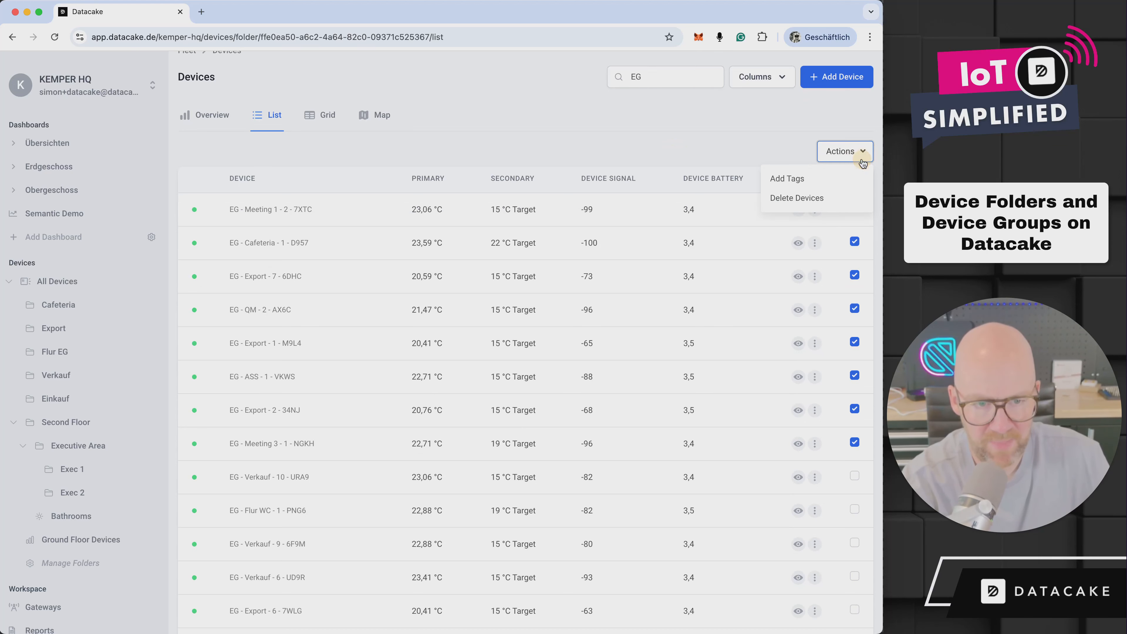
{"action": "left_click", "coordinate": [813, 180]}
{"action": "left_click", "coordinate": [323, 323]}
{"action": "type", "text": "Gr"}
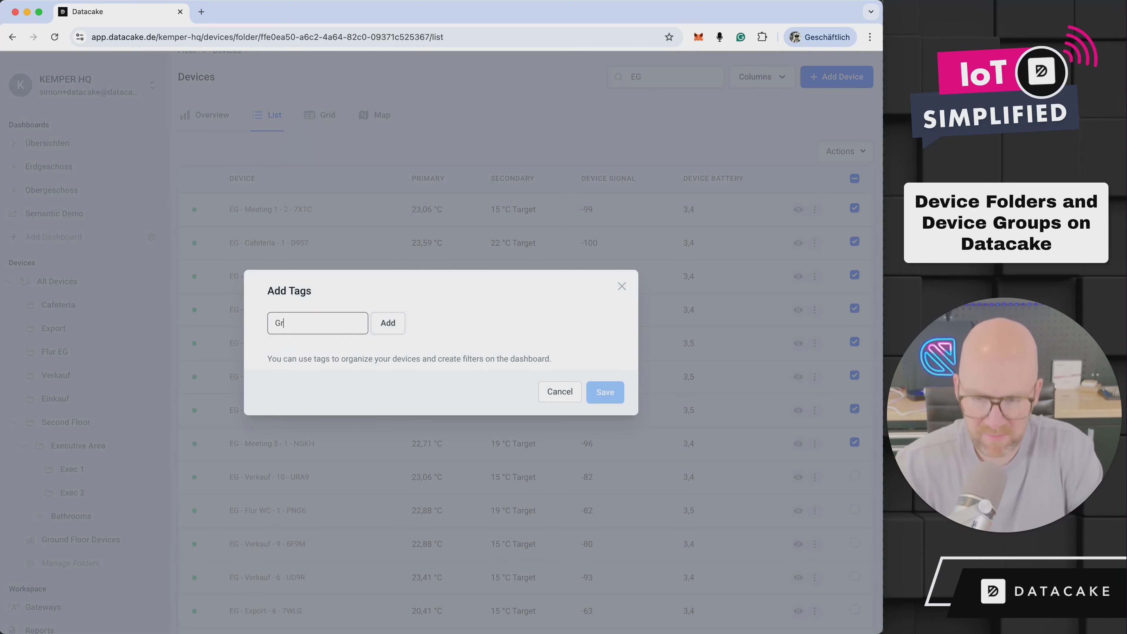
{"action": "type", "text": "oundfloor"}
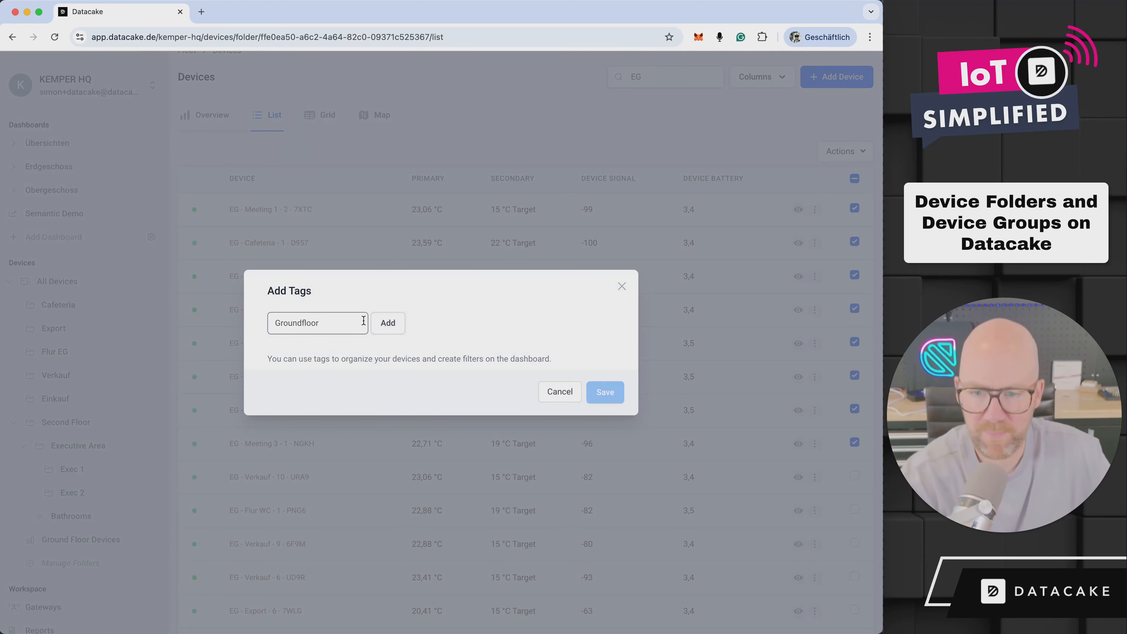
{"action": "left_click", "coordinate": [385, 323]}
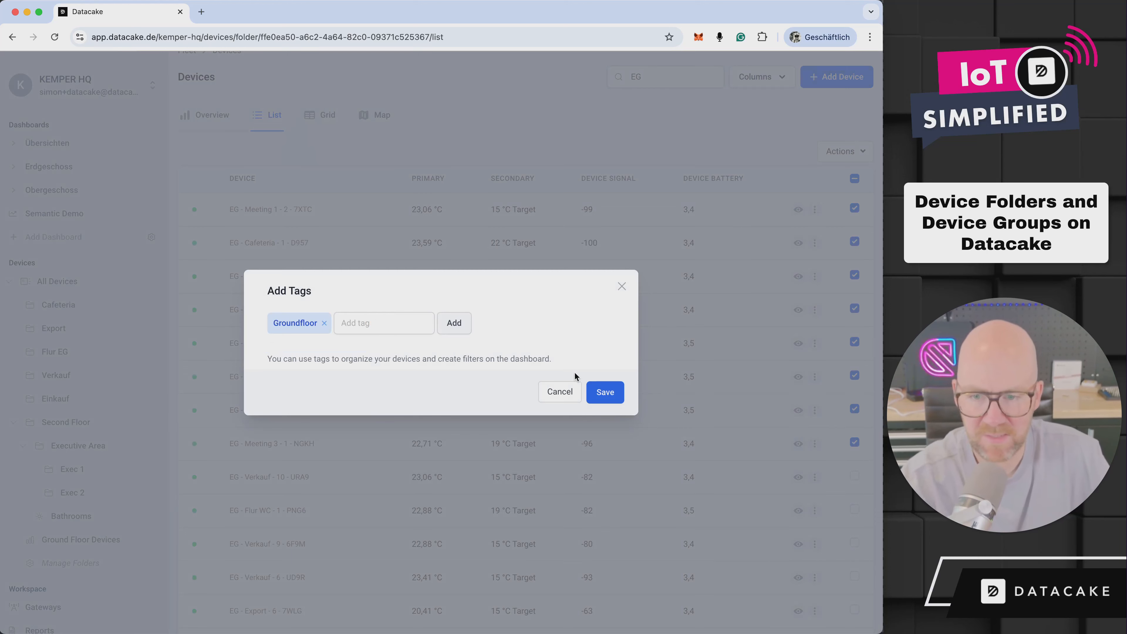
{"action": "left_click", "coordinate": [605, 393]}
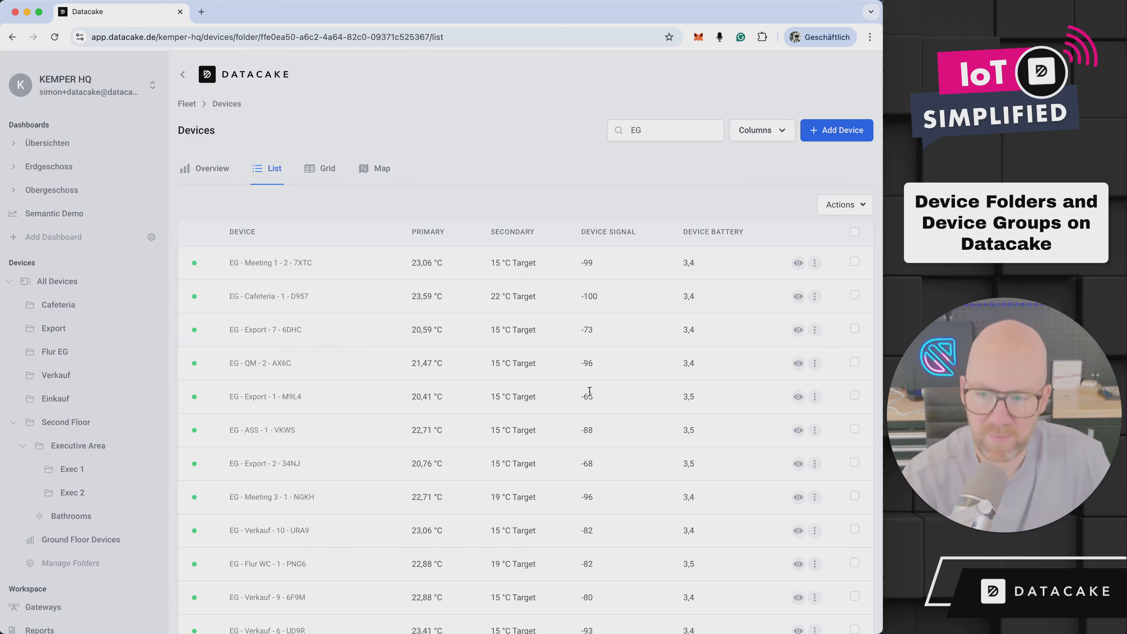
Set the Ground Floor Devices folder's automatic device filtering to match the Groundfloor tag
{"action": "left_click", "coordinate": [88, 564]}
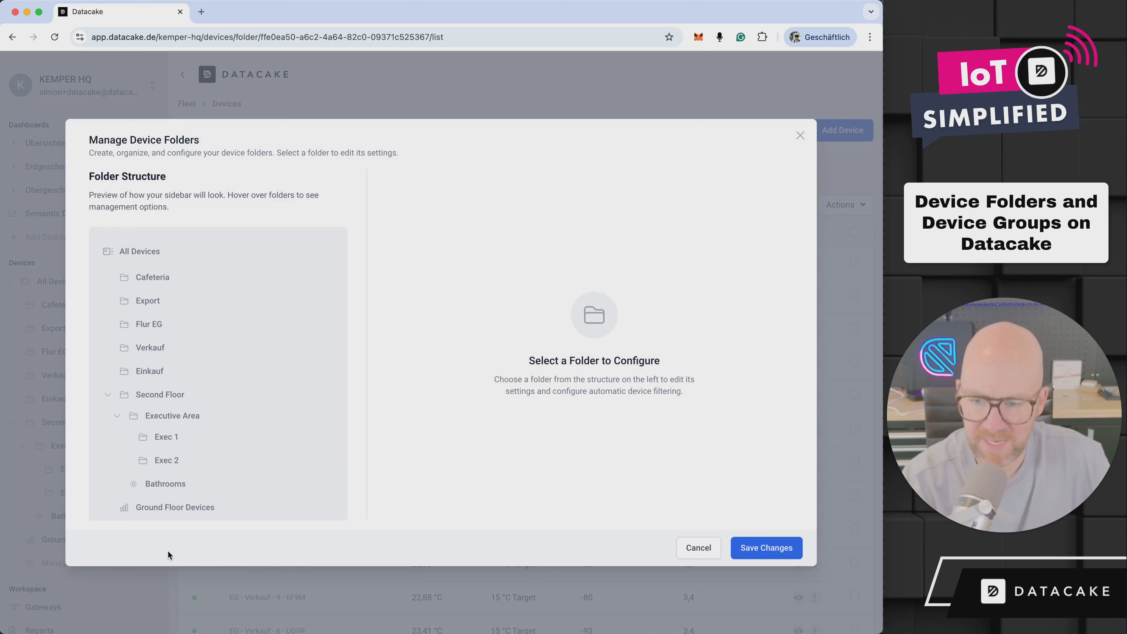
{"action": "left_click", "coordinate": [182, 508]}
{"action": "scroll", "coordinate": [488, 355], "scroll_direction": "down", "scroll_amount": 7}
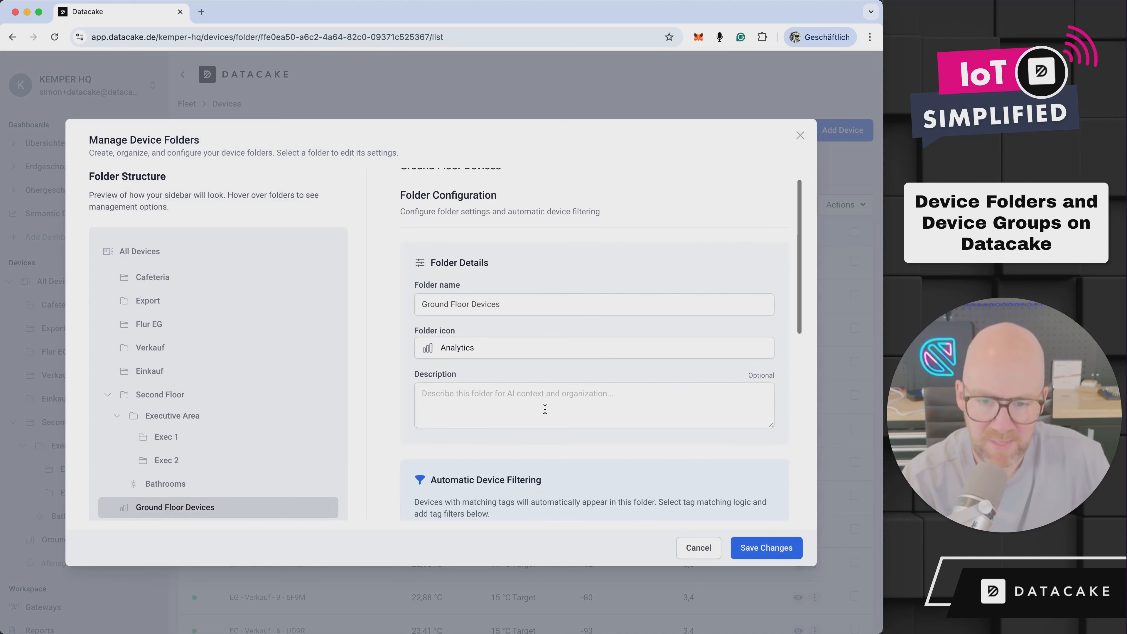
{"action": "left_click", "coordinate": [553, 293]}
{"action": "scroll", "coordinate": [552, 360], "scroll_direction": "down", "scroll_amount": 3}
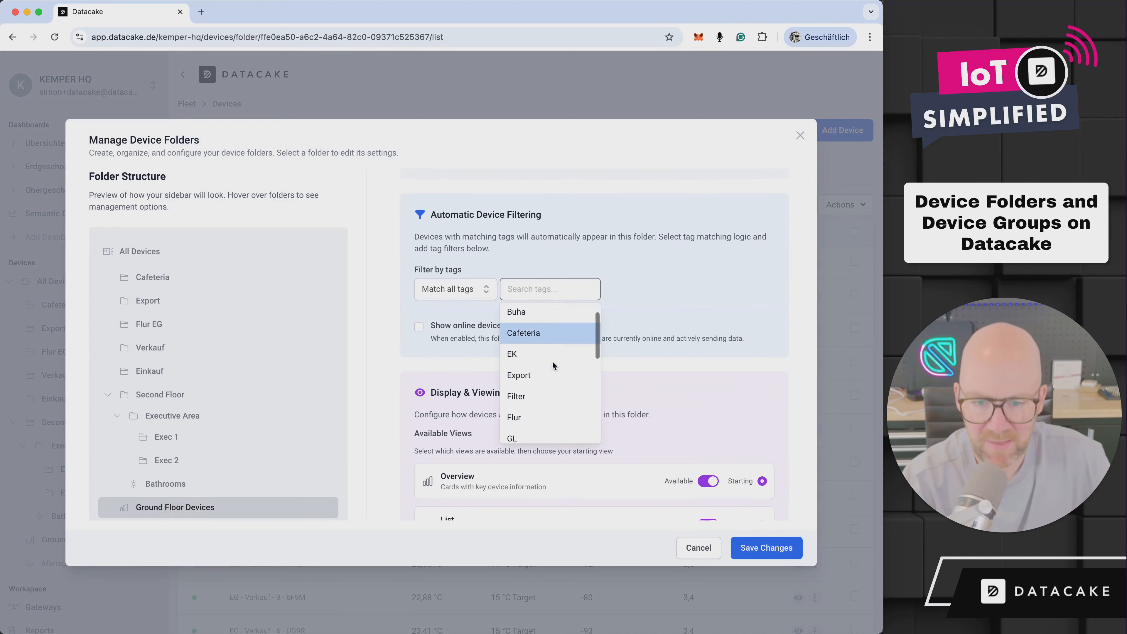
{"action": "left_click", "coordinate": [546, 365]}
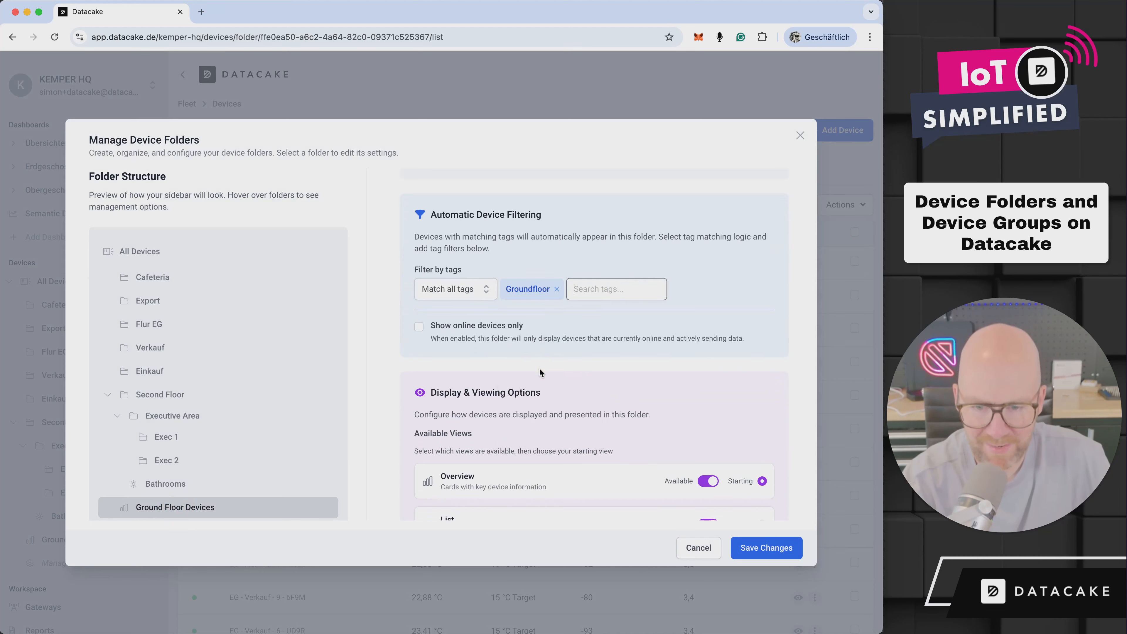
Make the Map view unavailable in the display options of the Ground Floor Devices folder
{"action": "scroll", "coordinate": [649, 435], "scroll_direction": "down", "scroll_amount": 2}
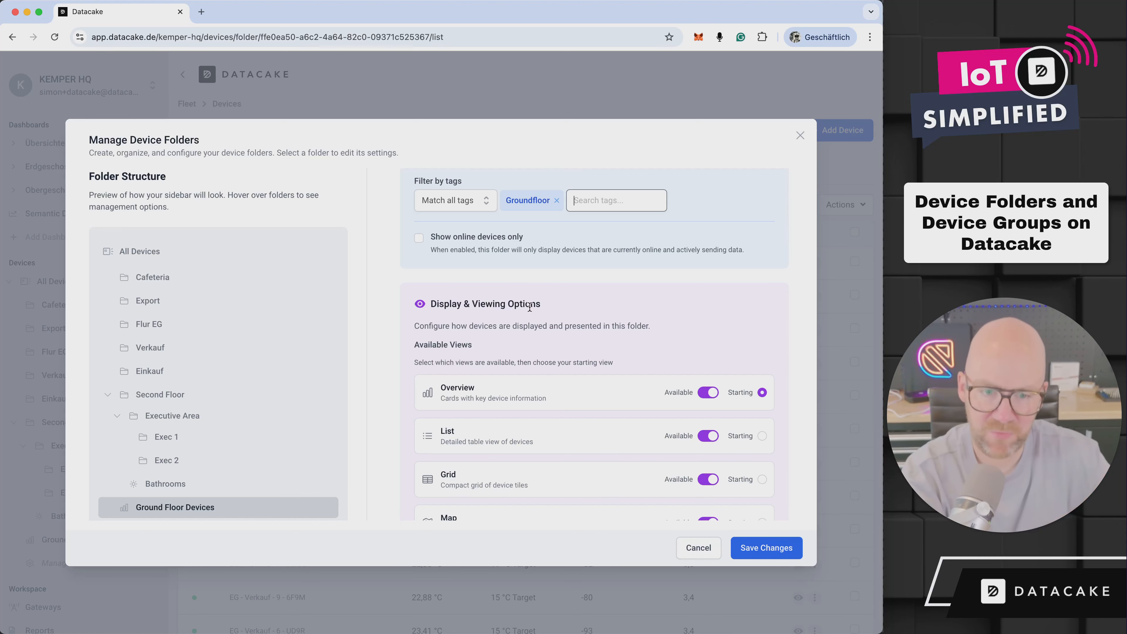
{"action": "scroll", "coordinate": [665, 388], "scroll_direction": "down", "scroll_amount": 2}
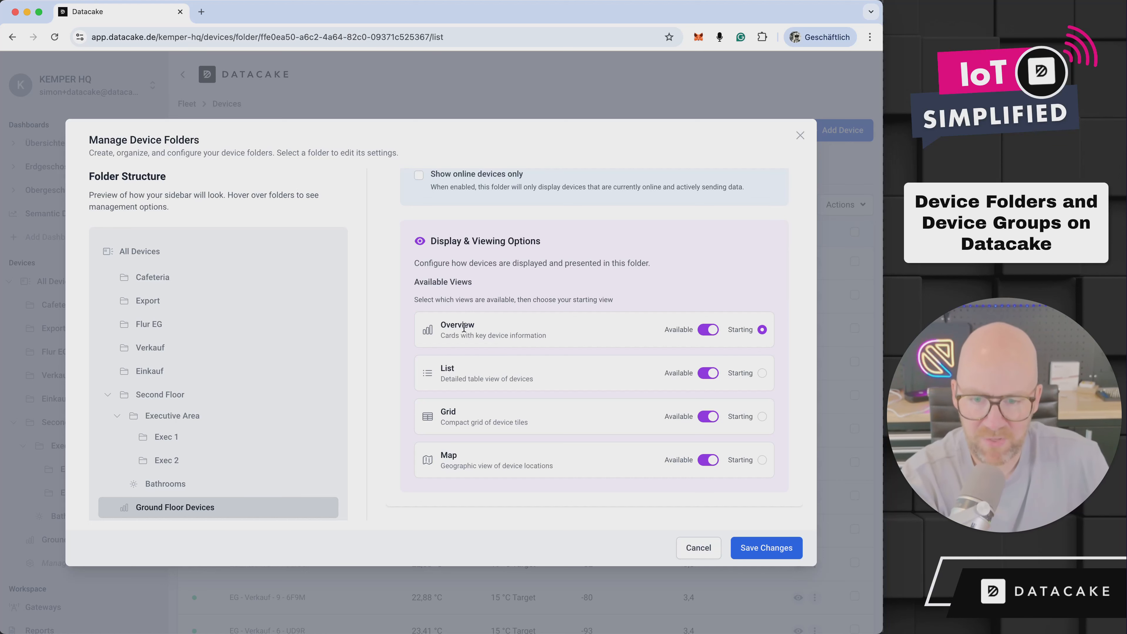
{"action": "left_click", "coordinate": [708, 460]}
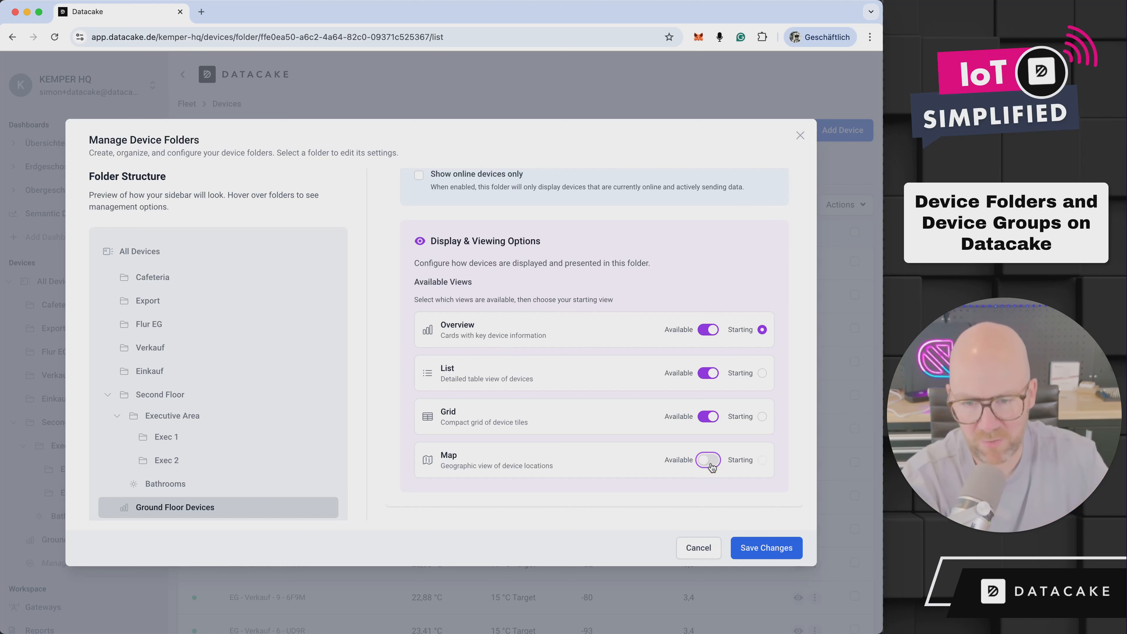
Make the Grid view unavailable for the Ground Floor Devices folder, save the changes, and open the folder
{"action": "left_click", "coordinate": [709, 416]}
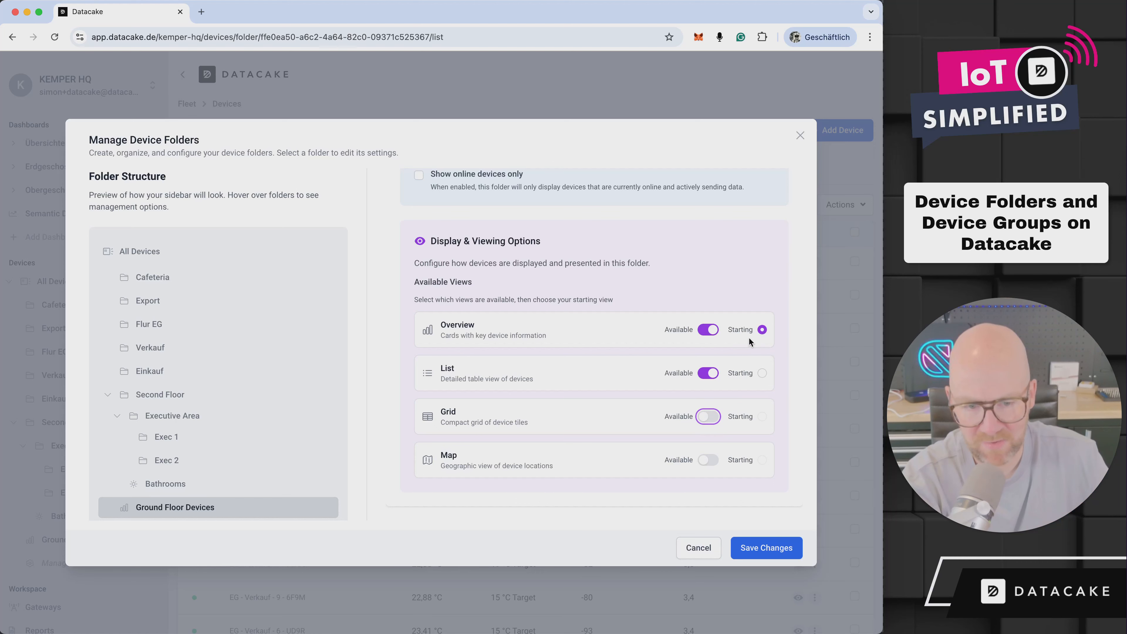
{"action": "left_click", "coordinate": [764, 550]}
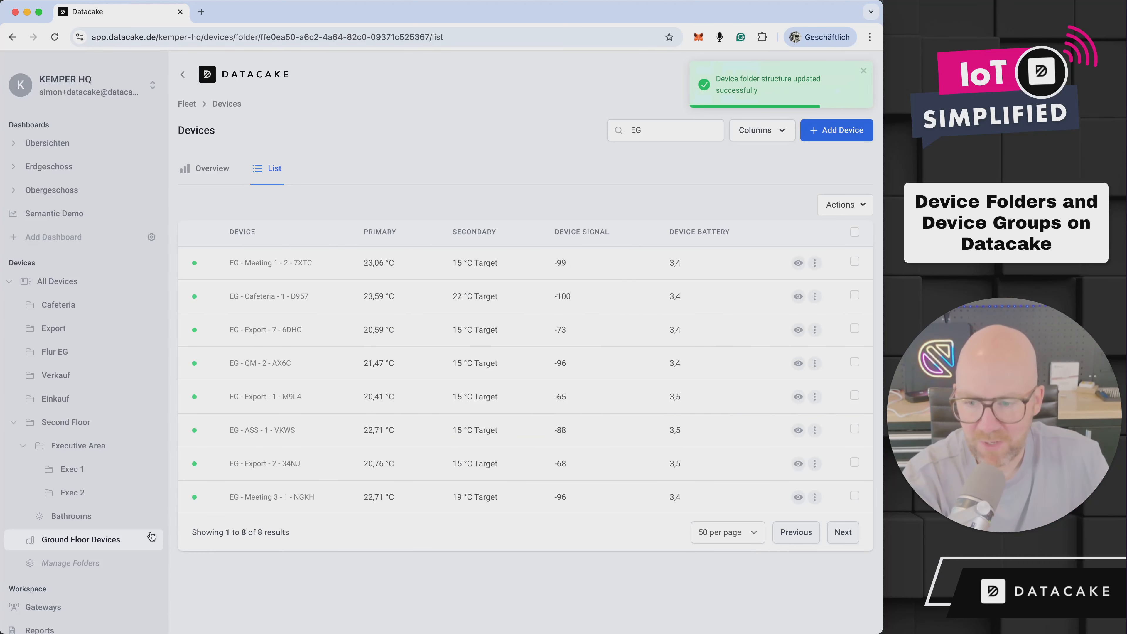
{"action": "left_click", "coordinate": [92, 540]}
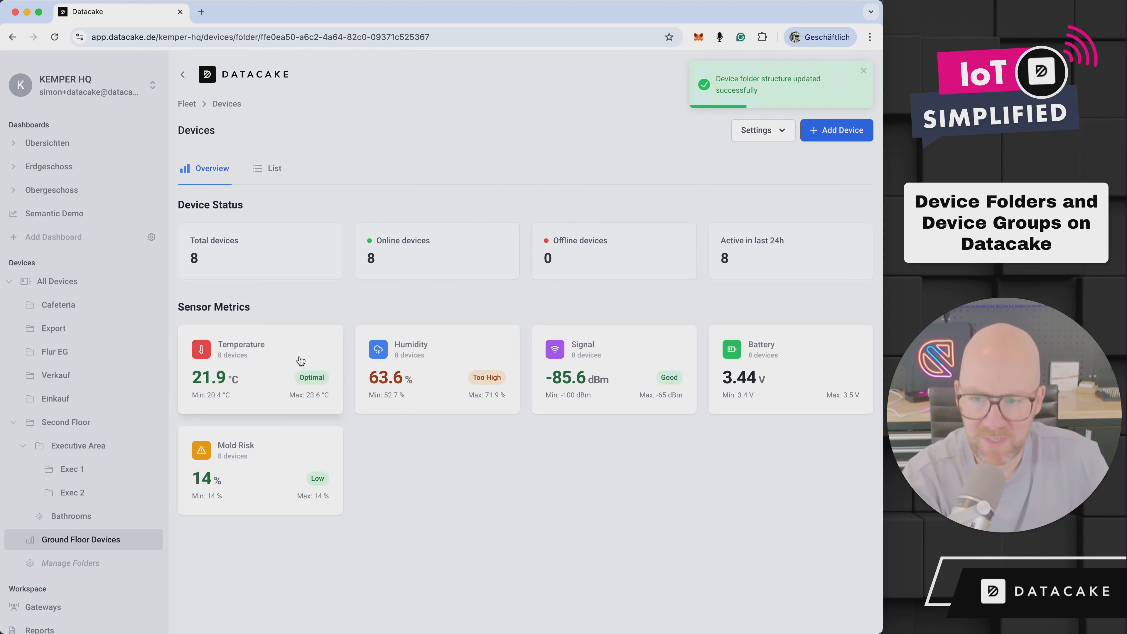
Show the Tags column in the All Devices list and clear the EG search
{"action": "left_click", "coordinate": [57, 281]}
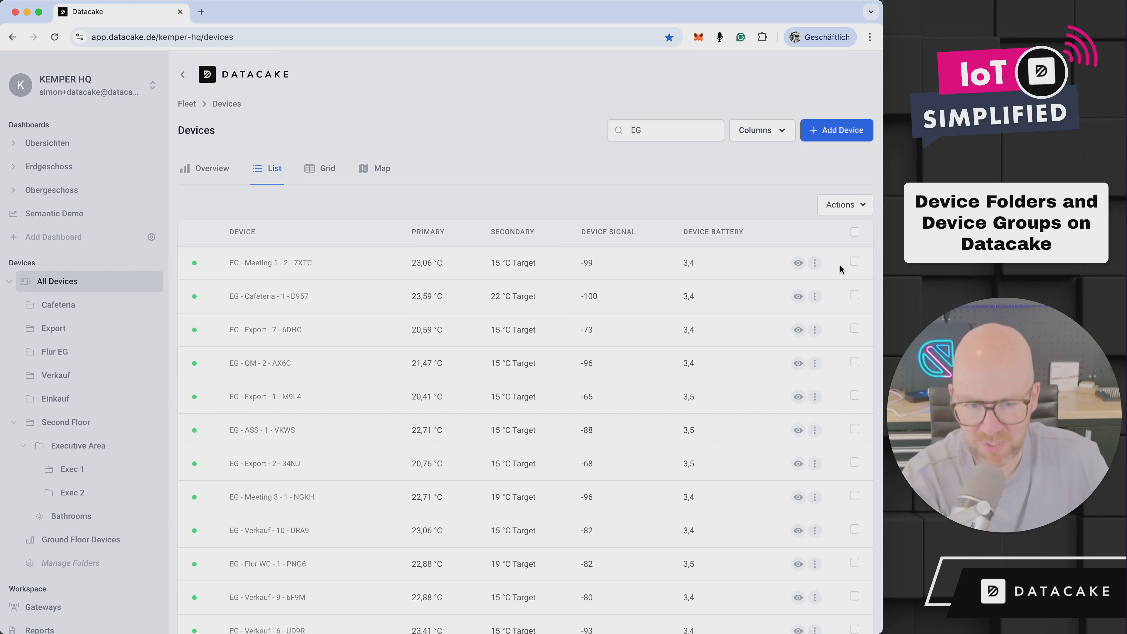
{"action": "left_click", "coordinate": [781, 132]}
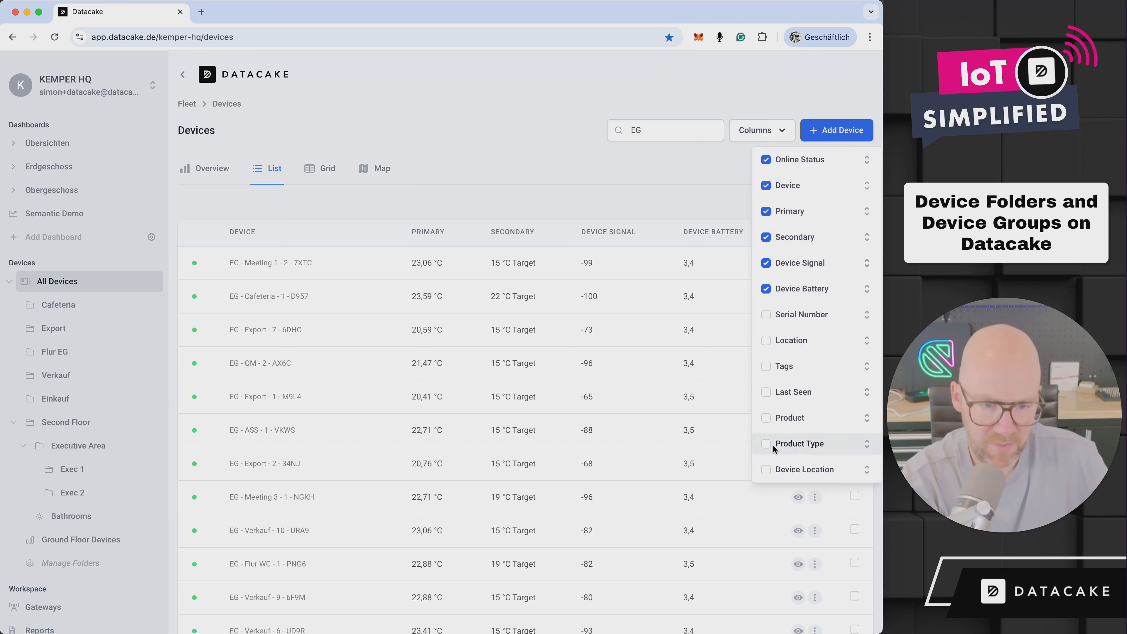
{"action": "left_click", "coordinate": [765, 367]}
{"action": "left_click", "coordinate": [603, 192]}
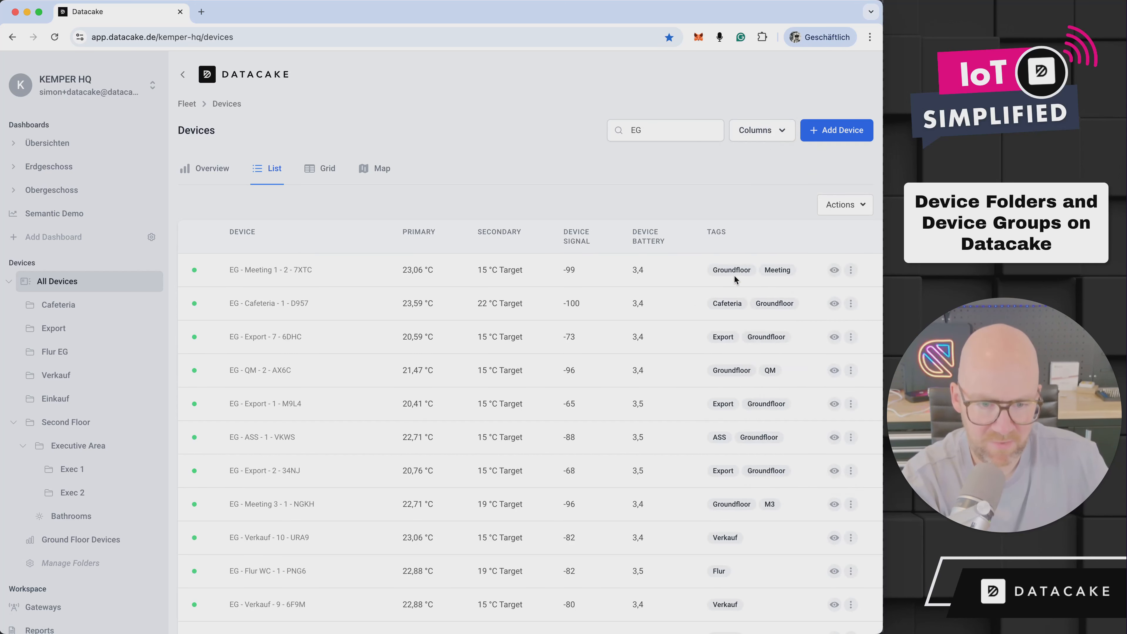
{"action": "left_click_drag", "start_coordinate": [652, 132], "coordinate": [560, 133]}
{"action": "key", "text": "BackSpace"}
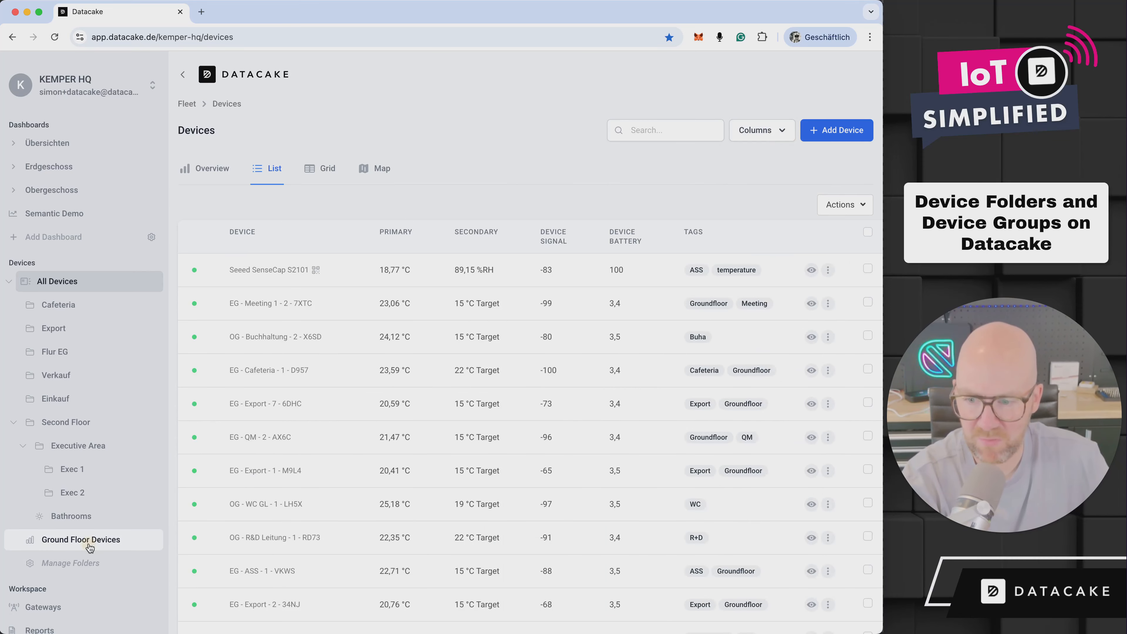
Open the Ground Floor Devices overview and inspect its Mold Risk metric
{"action": "left_click", "coordinate": [90, 547]}
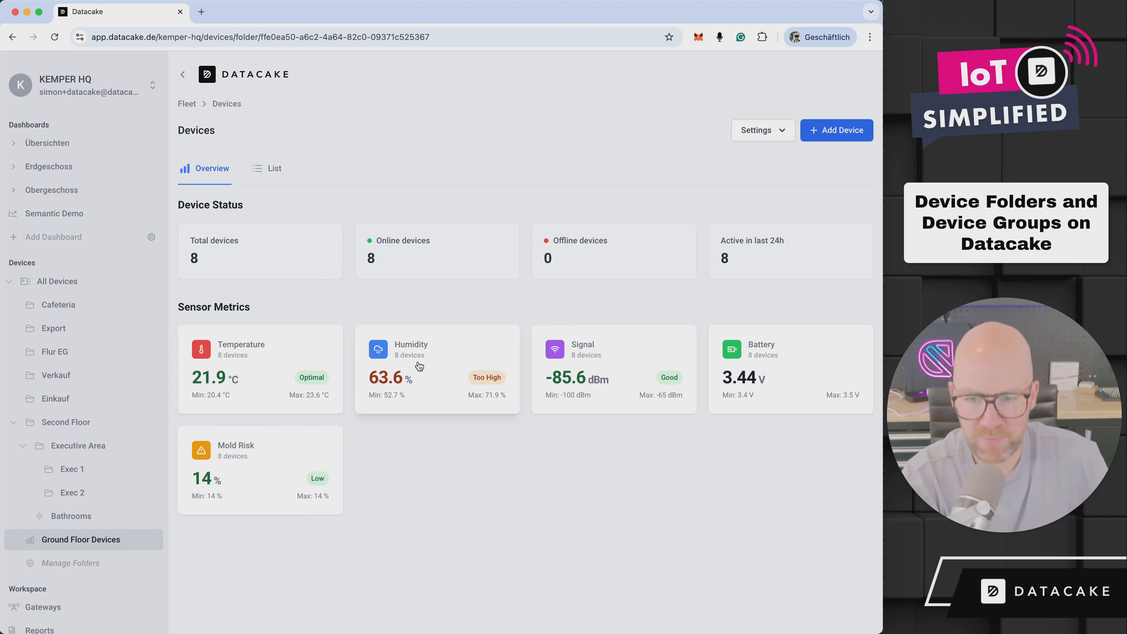
{"action": "left_click", "coordinate": [254, 510]}
{"action": "left_click", "coordinate": [761, 128]}
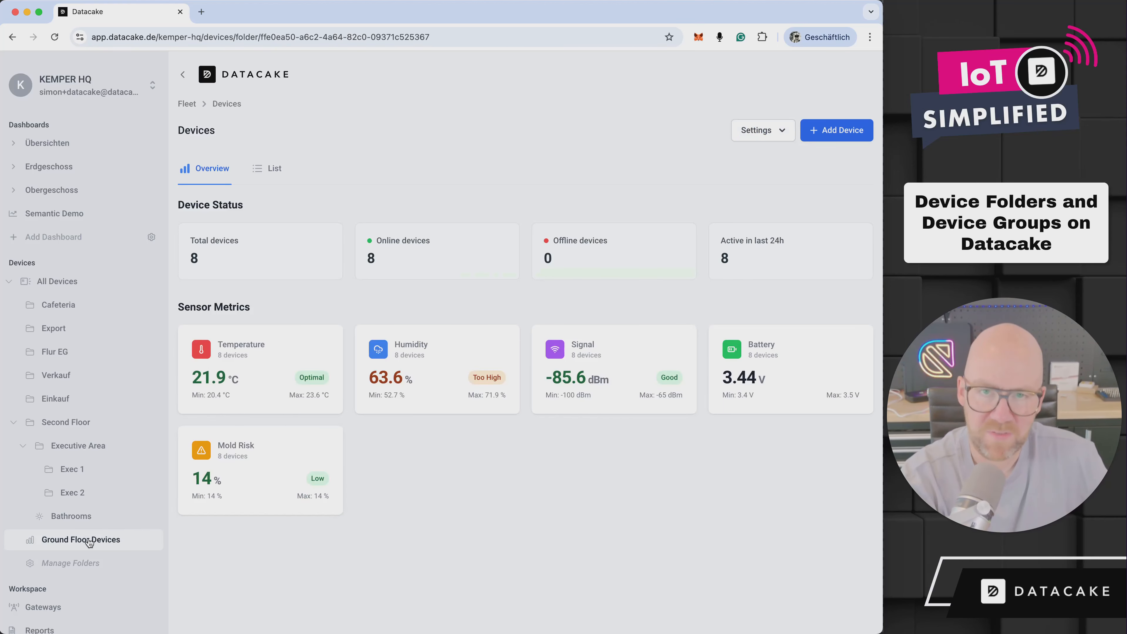
Add a subfolder named Meeting Rooms under the Ground Floor Devices folder
{"action": "left_click", "coordinate": [71, 563]}
{"action": "left_click", "coordinate": [328, 507]}
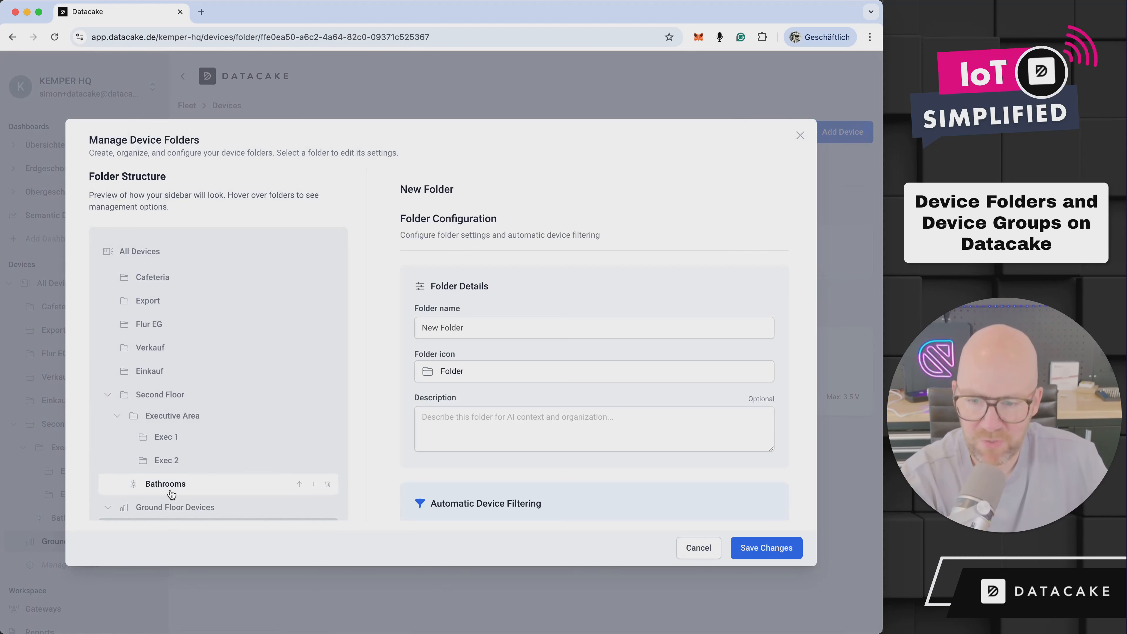
{"action": "double_click", "coordinate": [496, 327]}
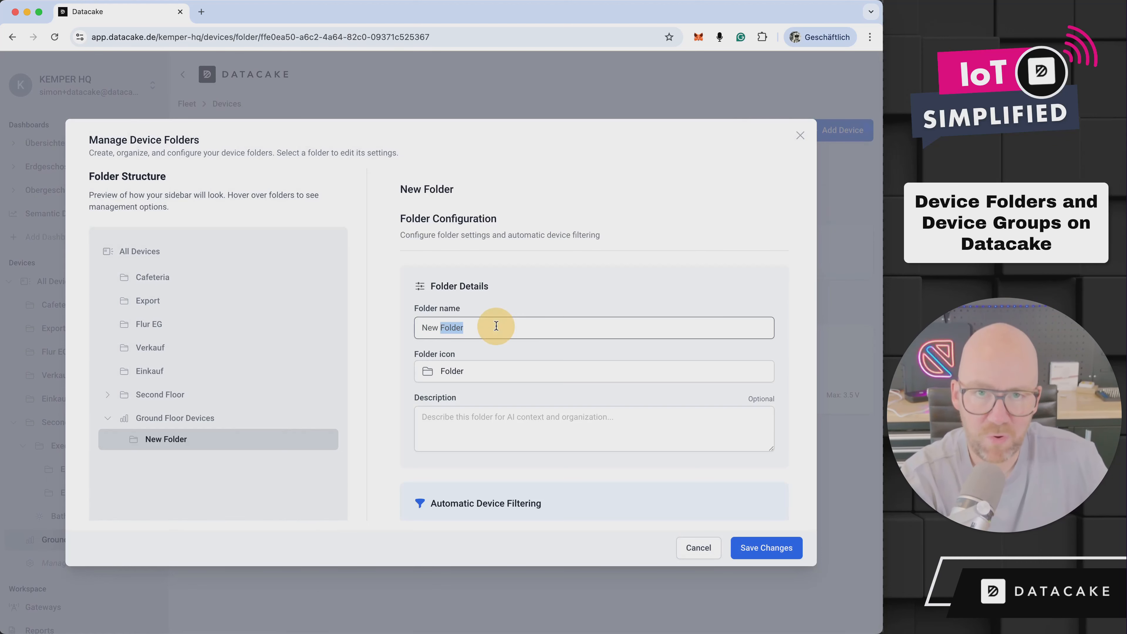
{"action": "left_click", "coordinate": [496, 326]}
{"action": "triple_click", "coordinate": [498, 325]}
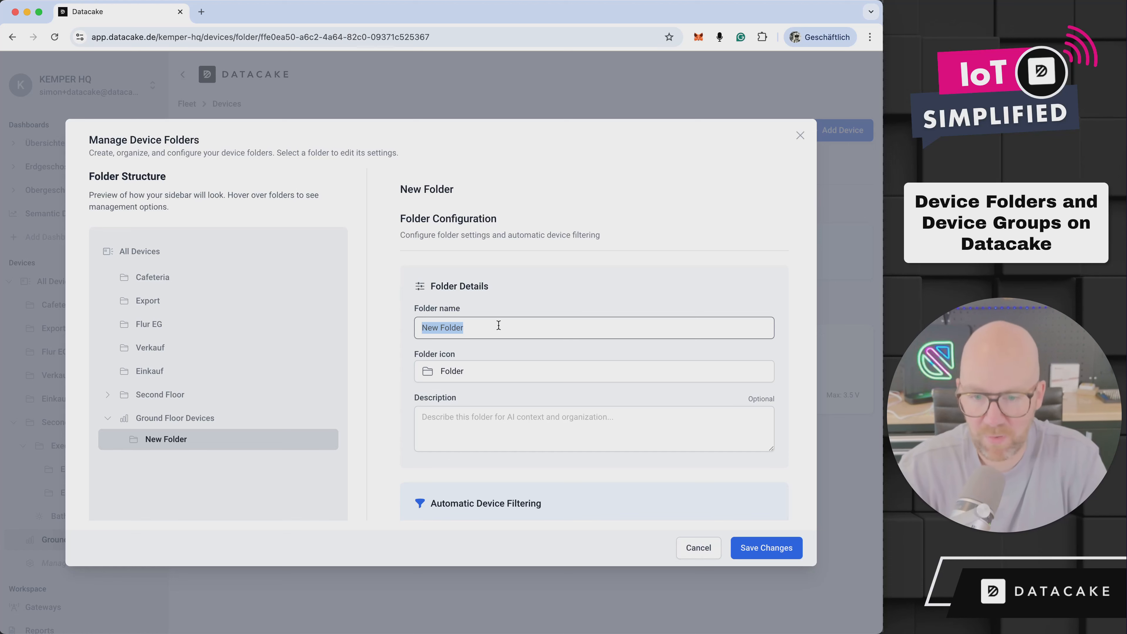
{"action": "type", "text": "Meeting Rooms"}
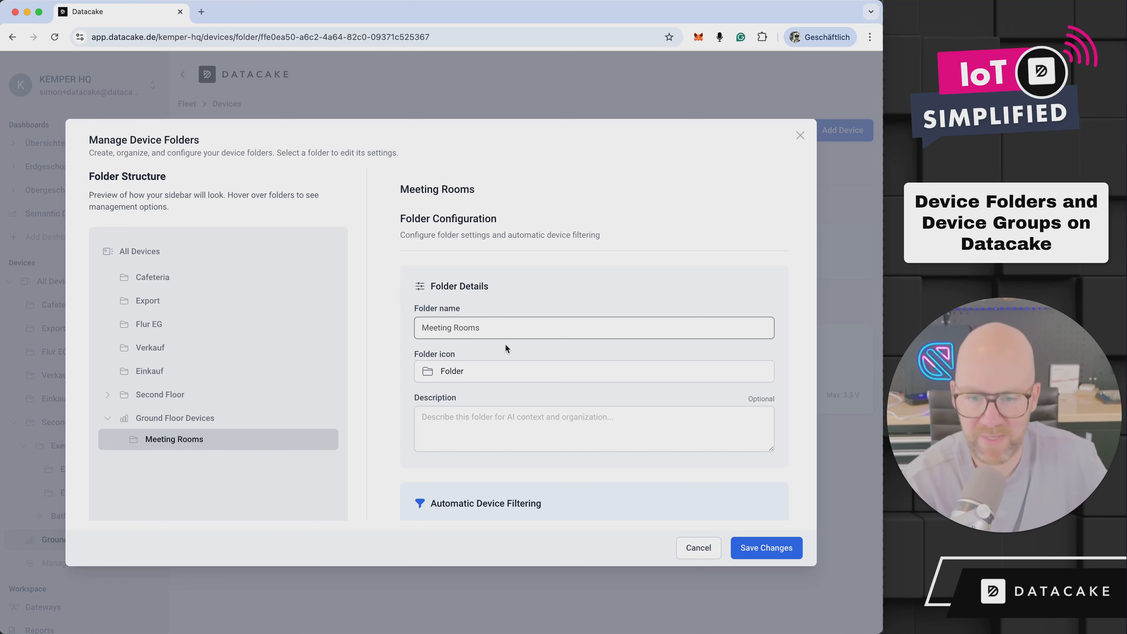
Set the Meeting Rooms folder's automatic device filtering to match the Meeting tag
{"action": "scroll", "coordinate": [506, 346], "scroll_direction": "down", "scroll_amount": 6}
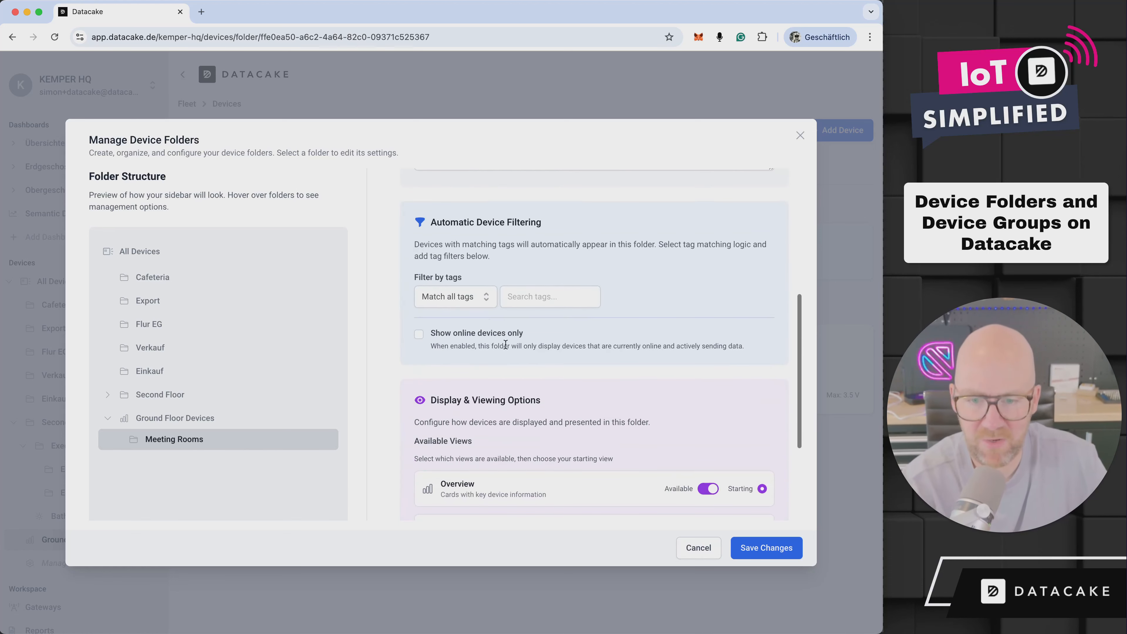
{"action": "left_click", "coordinate": [550, 296]}
{"action": "scroll", "coordinate": [548, 374], "scroll_direction": "down", "scroll_amount": 5}
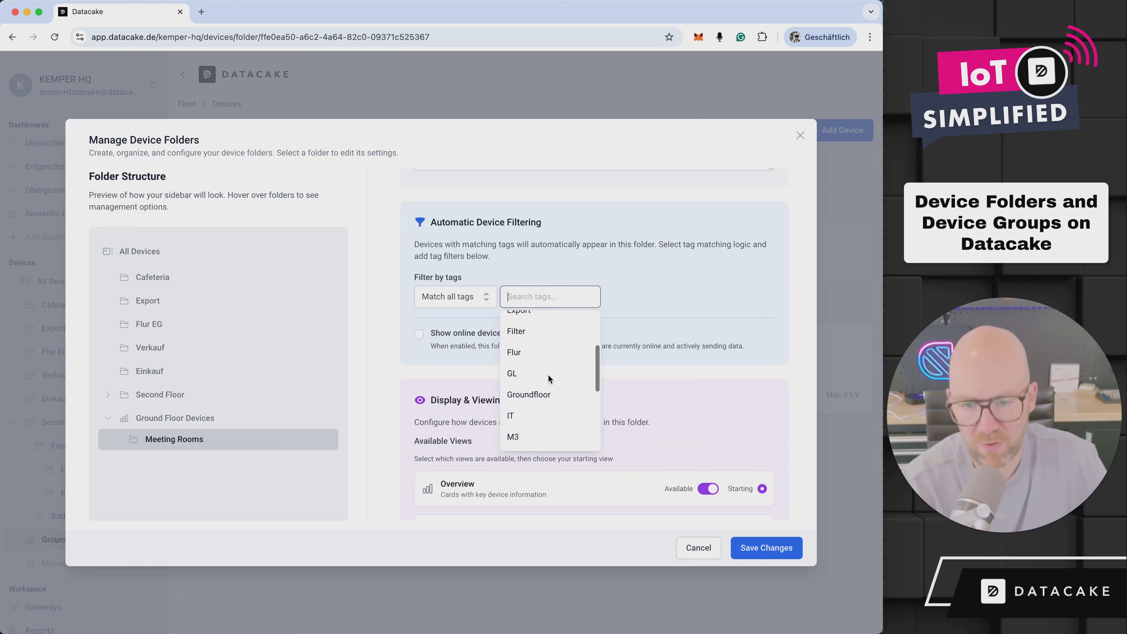
{"action": "left_click", "coordinate": [540, 387]}
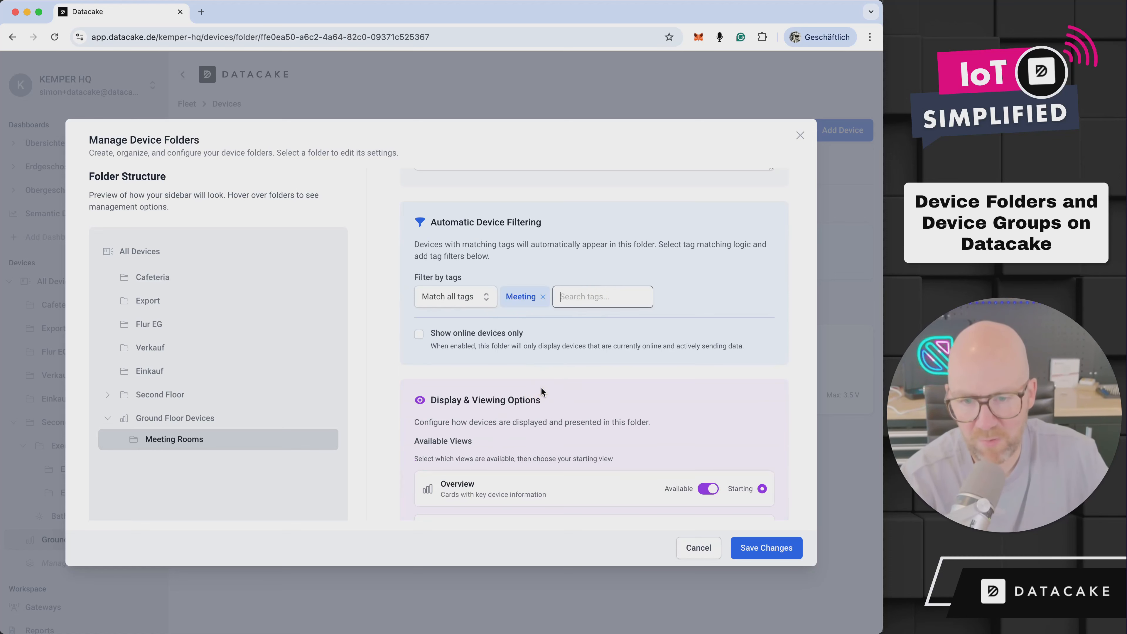
Make the Grid and Map views unavailable for the Meeting Rooms folder and save the changes
{"action": "scroll", "coordinate": [702, 433], "scroll_direction": "down", "scroll_amount": 4}
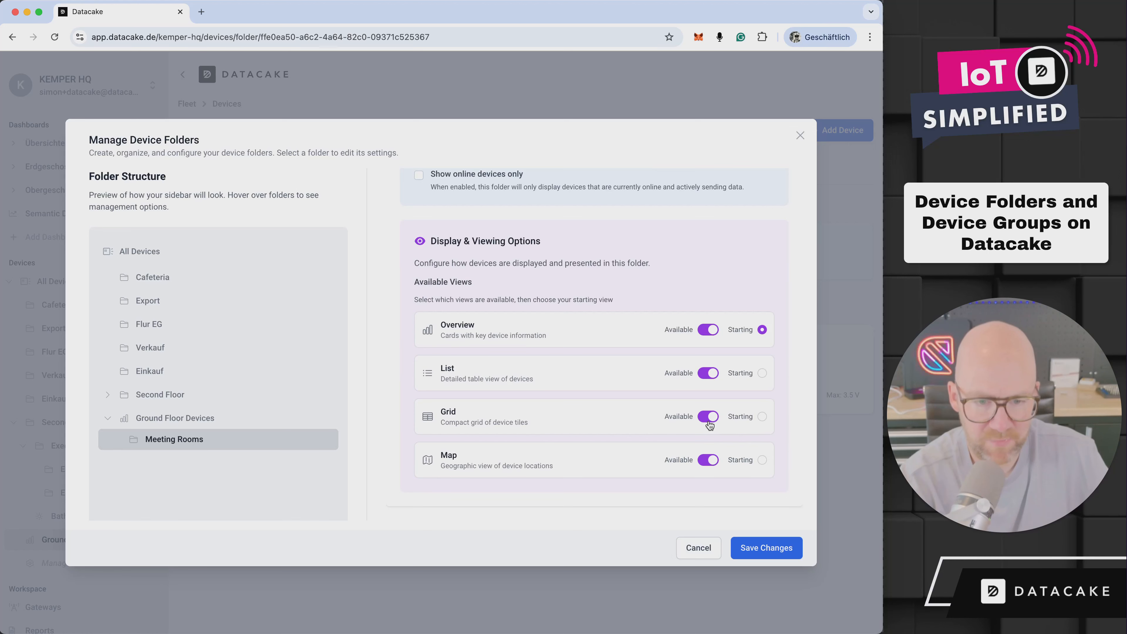
{"action": "left_click", "coordinate": [708, 460]}
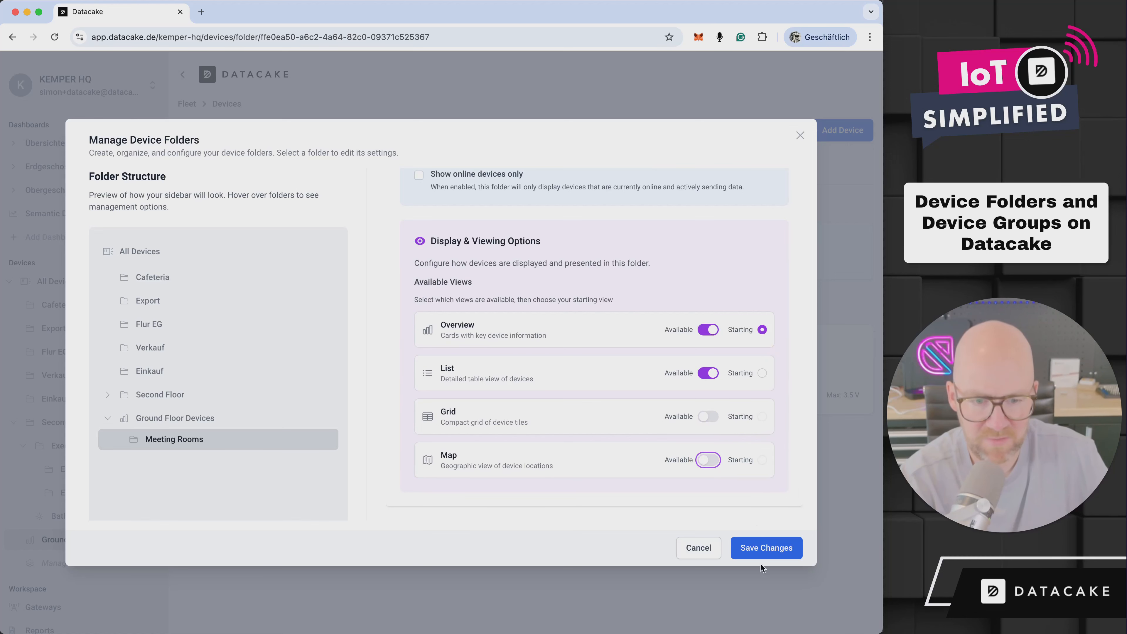
{"action": "left_click", "coordinate": [762, 555]}
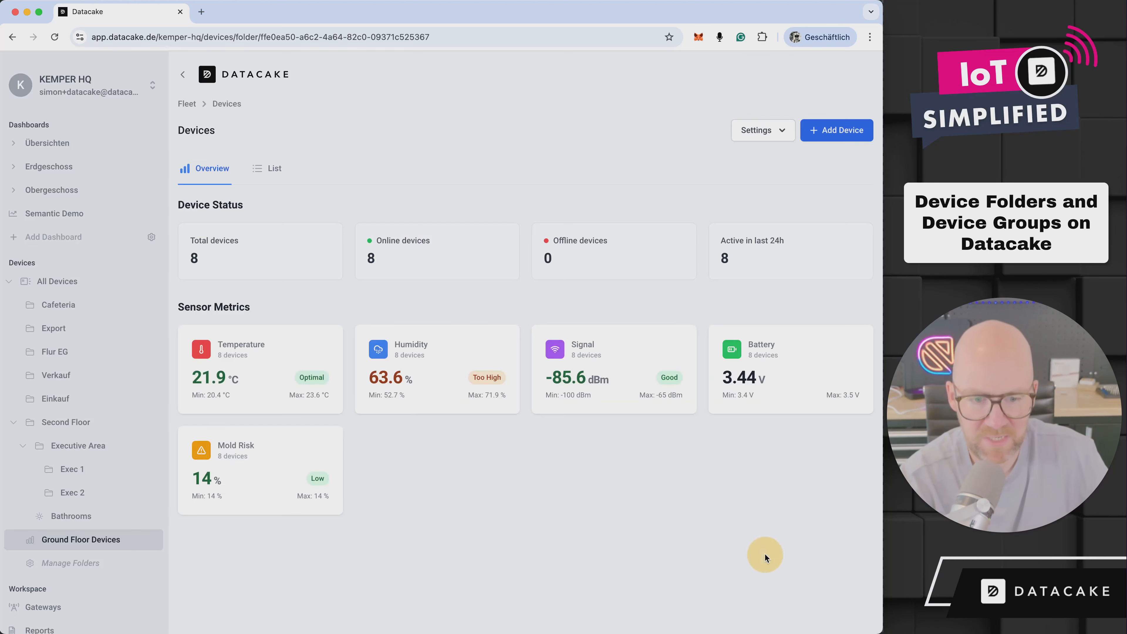
Open the Meeting Rooms folder under Ground Floor Devices and examine its Mold Risk assessment
{"action": "left_click", "coordinate": [13, 539]}
{"action": "left_click", "coordinate": [127, 563]}
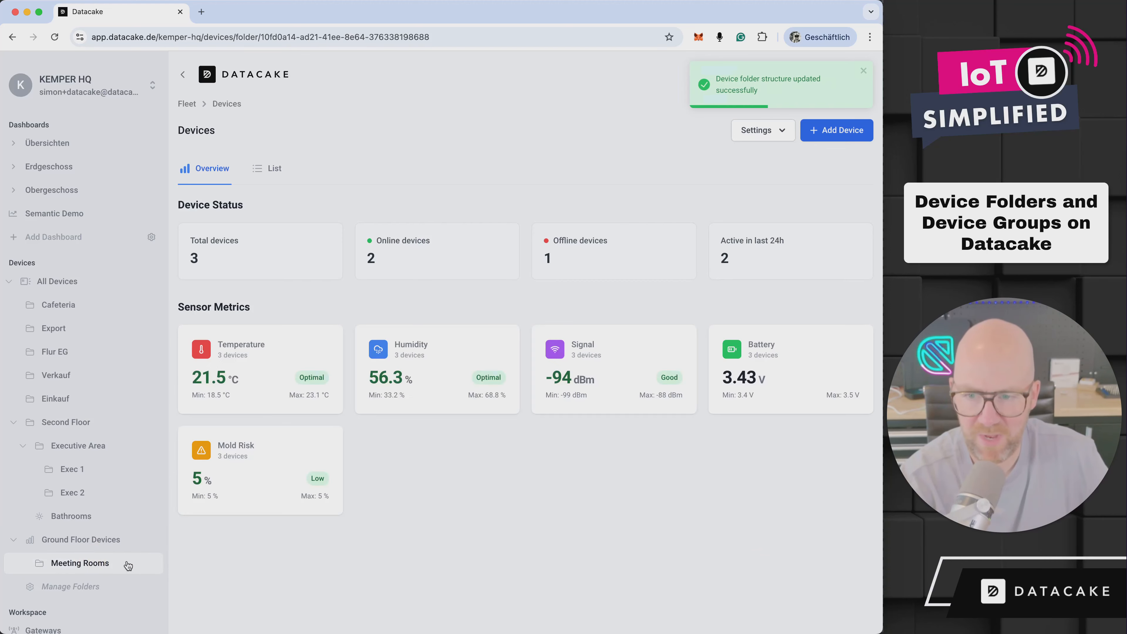
{"action": "left_click", "coordinate": [264, 471]}
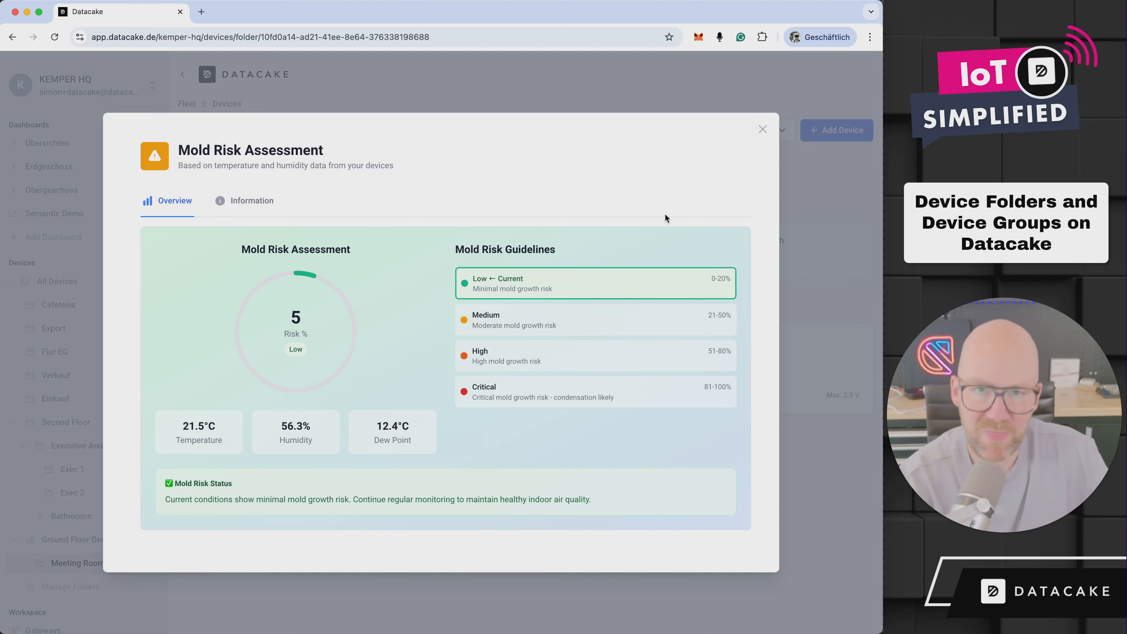
{"action": "left_click", "coordinate": [762, 129]}
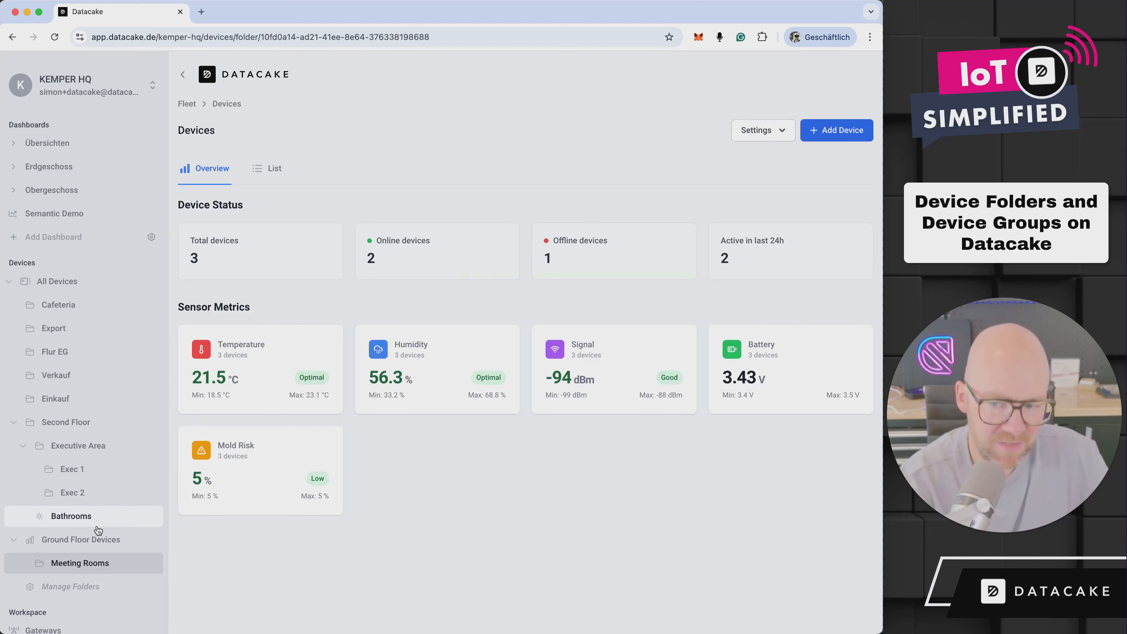
Review the overviews of the Ground Floor Devices and Bathrooms folders, checking the Bathrooms' Mold Risk and Humidity metrics
{"action": "left_click", "coordinate": [91, 541]}
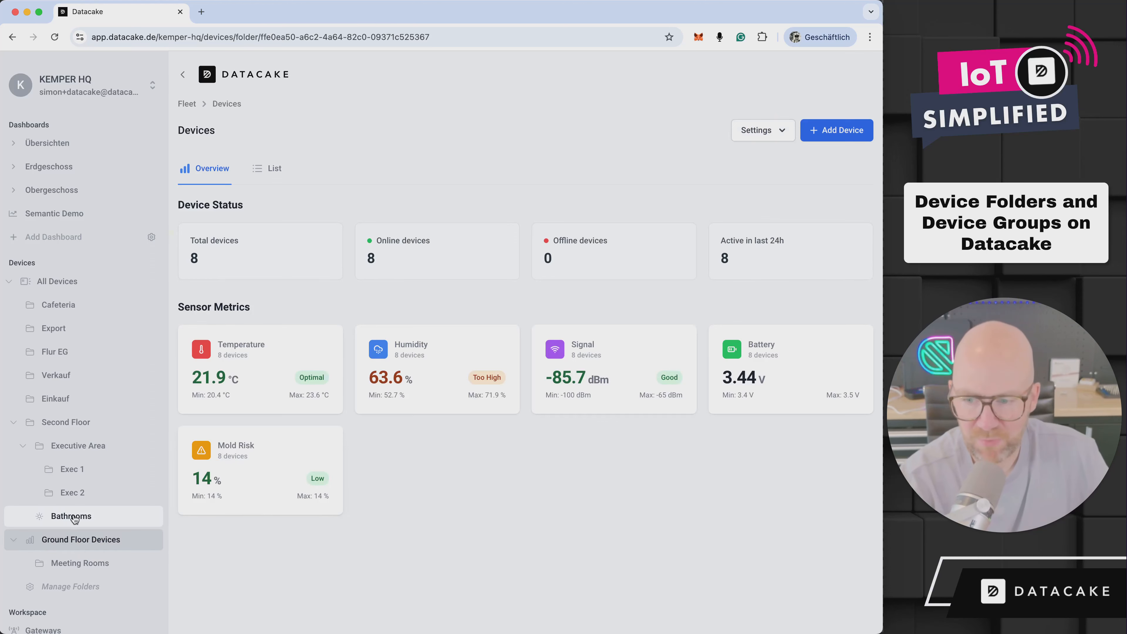
{"action": "left_click", "coordinate": [89, 519]}
{"action": "left_click", "coordinate": [209, 169]}
{"action": "left_click", "coordinate": [265, 471]}
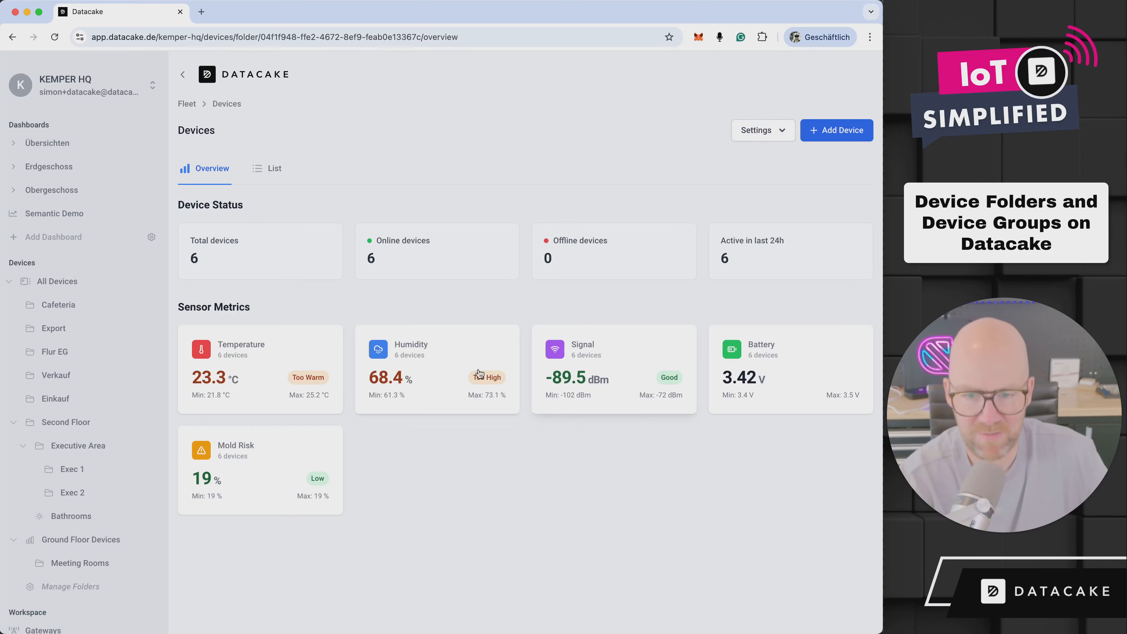
{"action": "left_click", "coordinate": [419, 371]}
{"action": "left_click", "coordinate": [763, 109]}
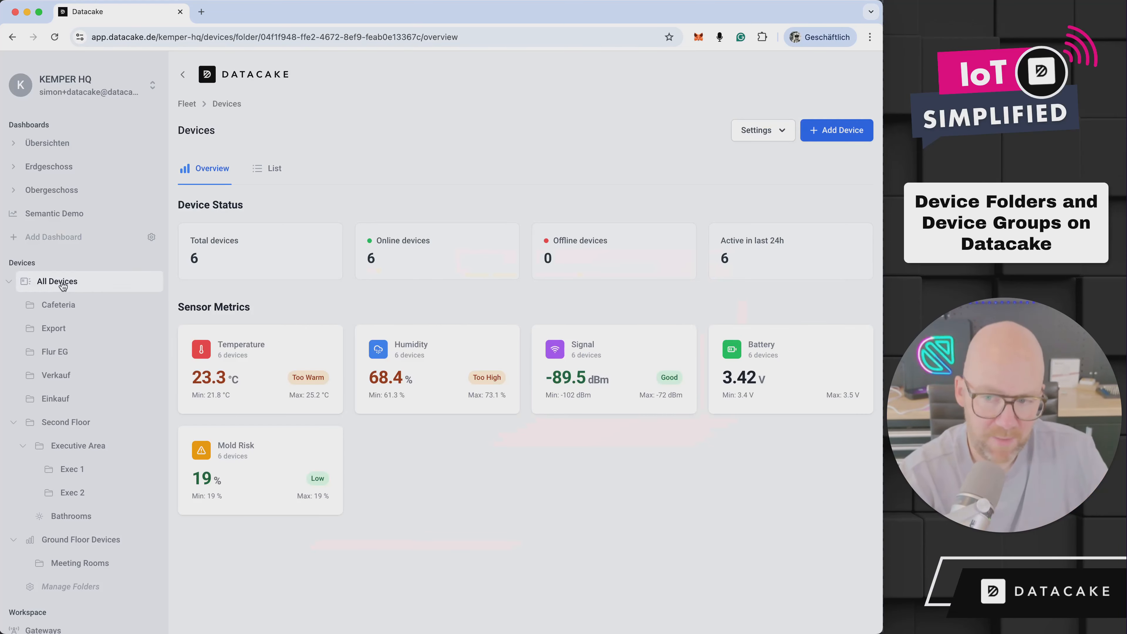
Go to the devices page of the LoRaWAN Device Templates workspace at app.datacake.de/lorawan-device-templates/devices
{"action": "scroll", "coordinate": [88, 284], "scroll_direction": "down", "scroll_amount": 3}
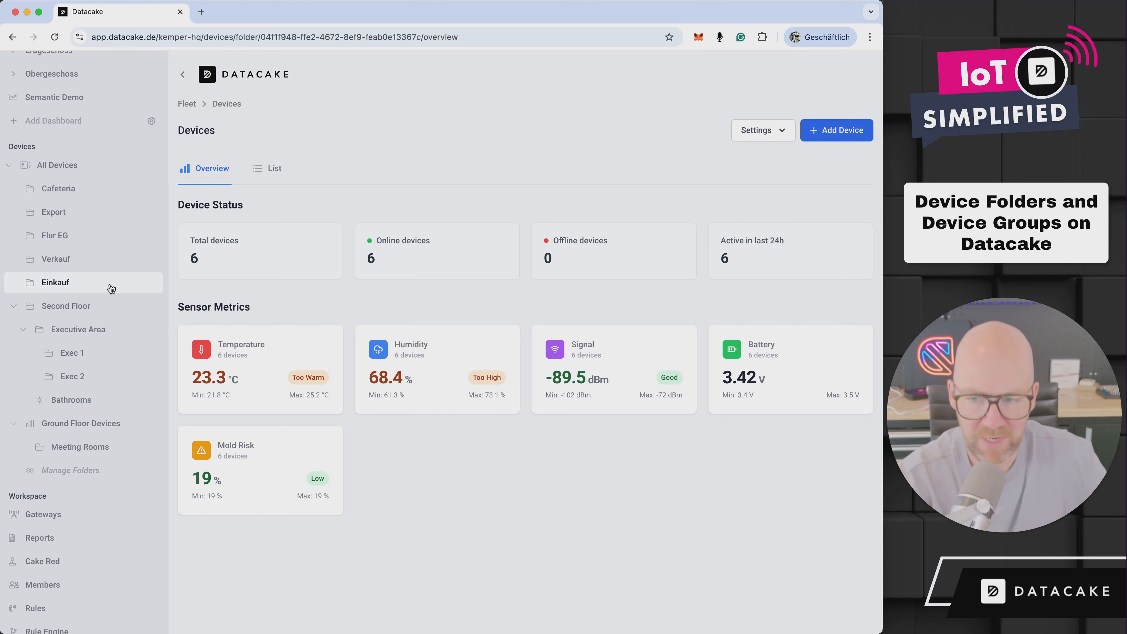
{"action": "left_click", "coordinate": [527, 40]}
{"action": "left_click", "coordinate": [528, 40]}
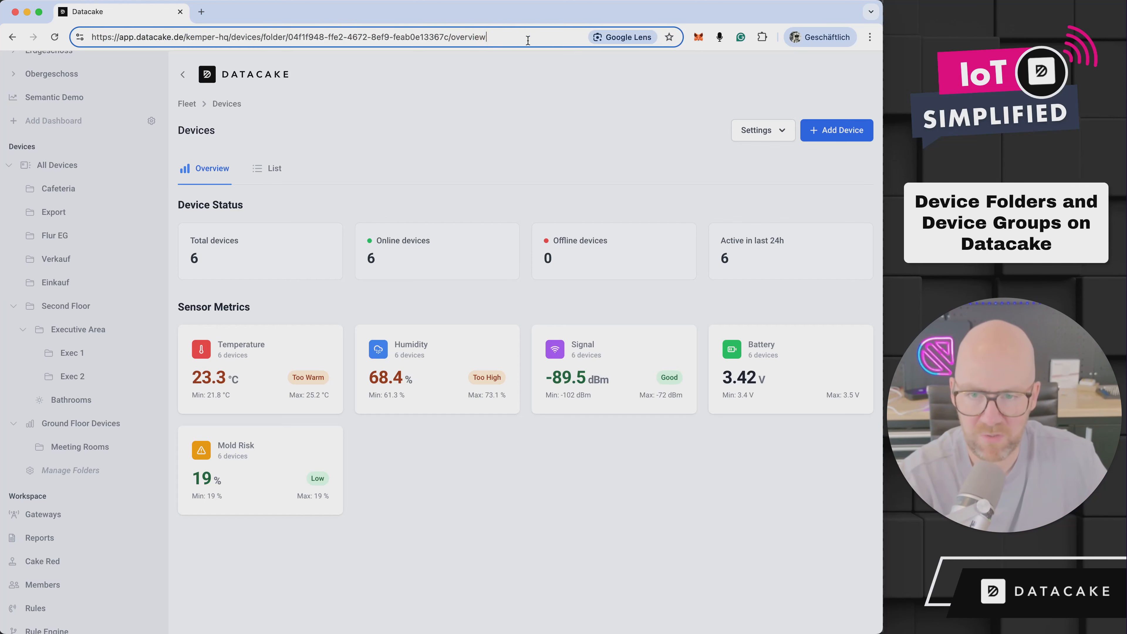
{"action": "left_click_drag", "start_coordinate": [528, 40], "coordinate": [194, 39]}
{"action": "type", "text": "l"}
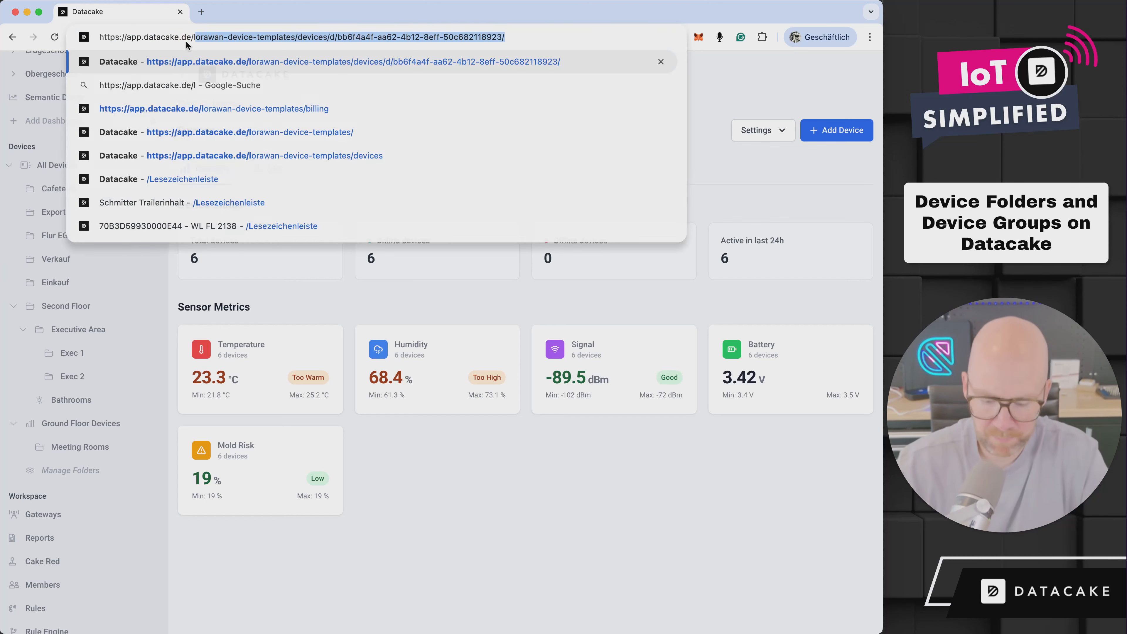
{"action": "type", "text": "orawan-device-templates/"}
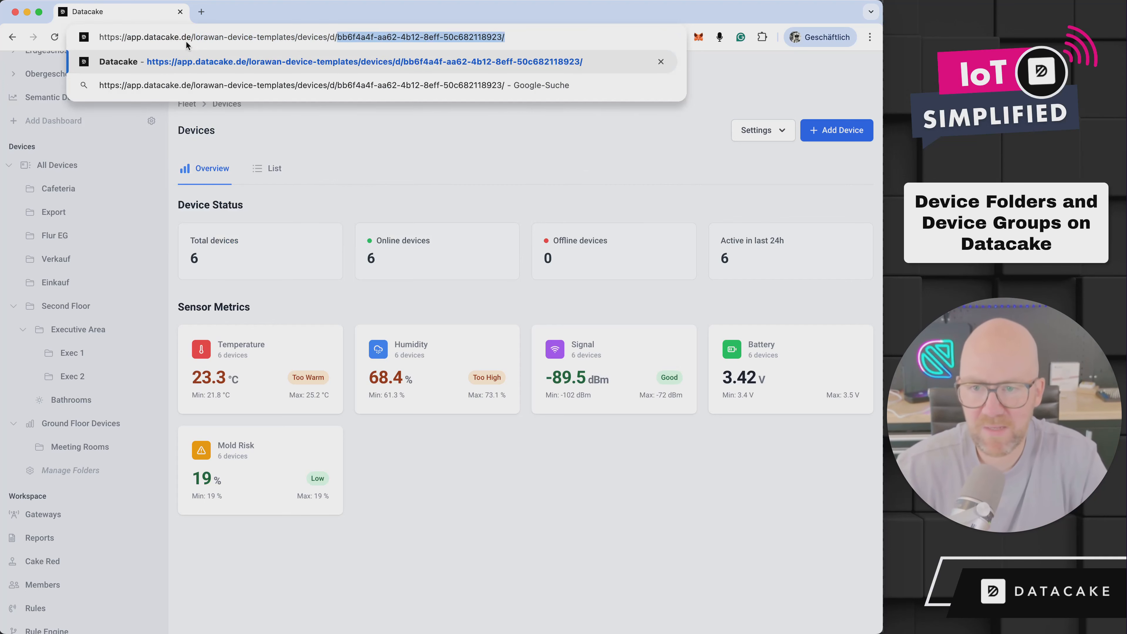
{"action": "key", "text": "Delete"}
{"action": "key", "text": "Return"}
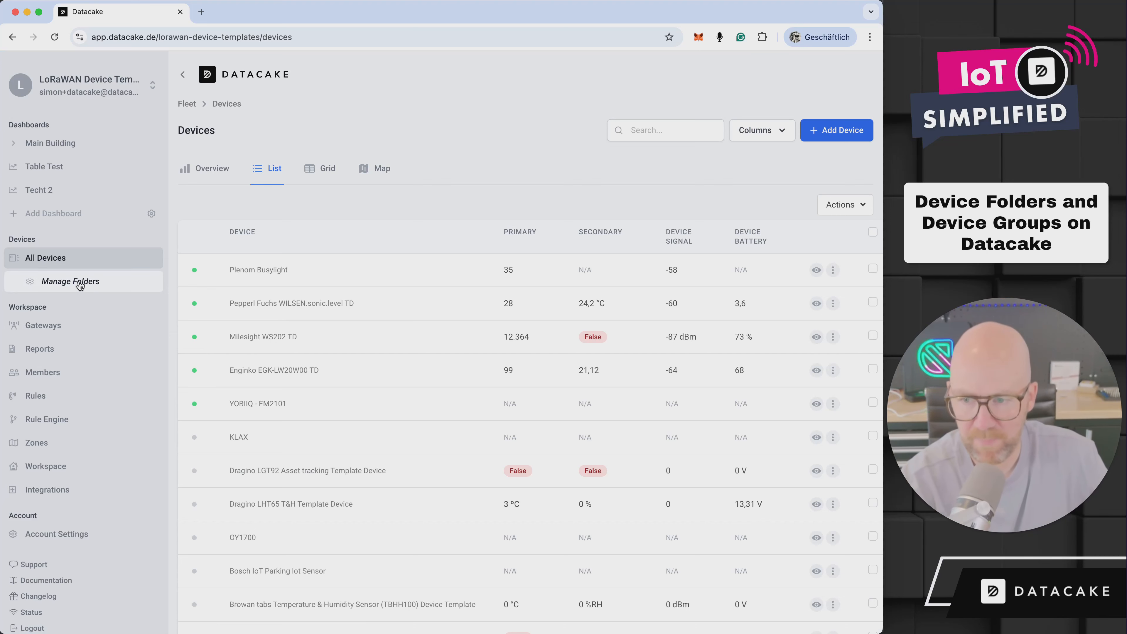
Add a device folder named Online Devices Only under All Devices
{"action": "left_click", "coordinate": [80, 284]}
{"action": "mouse_move", "coordinate": [146, 249]}
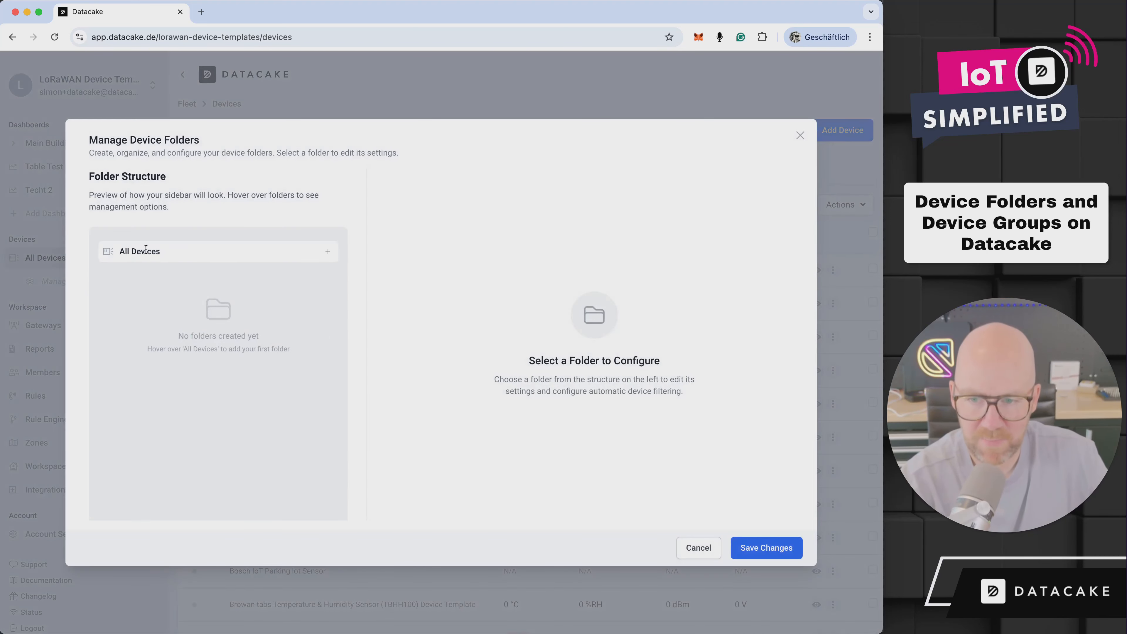
{"action": "left_click", "coordinate": [329, 253]}
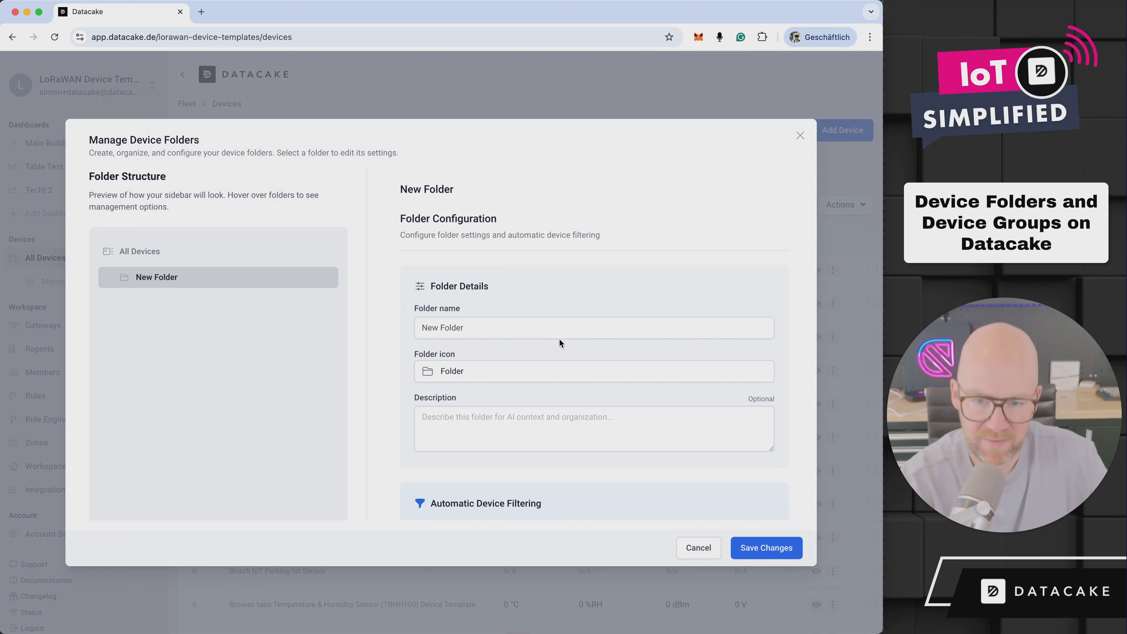
{"action": "triple_click", "coordinate": [561, 327]}
{"action": "type", "text": "Only Onli"}
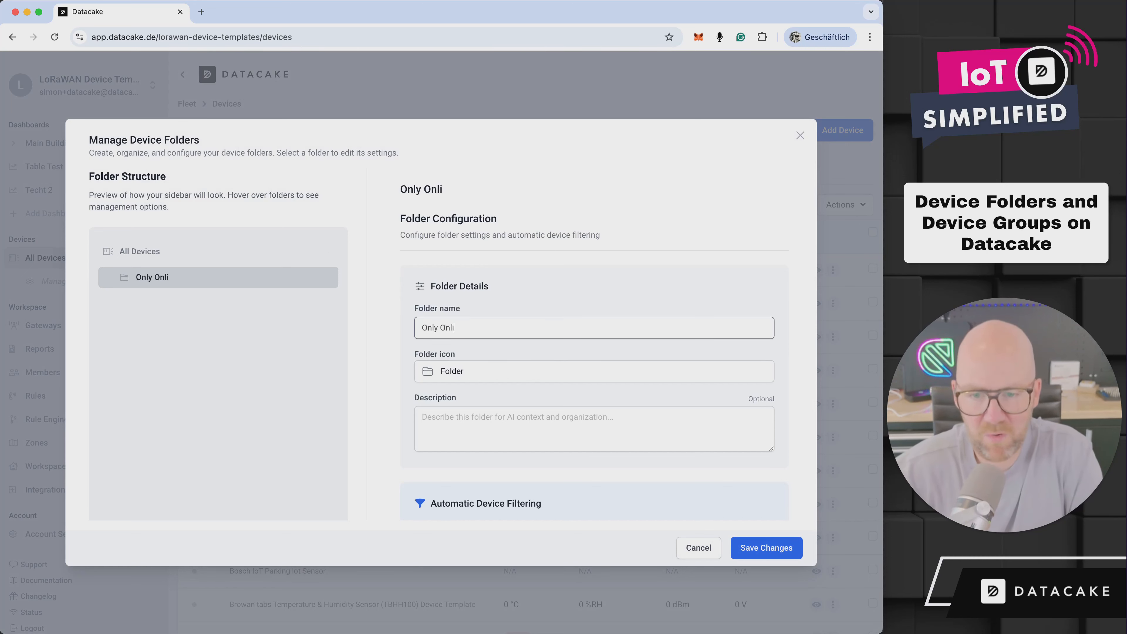
{"action": "key", "text": "ctrl+a"}
{"action": "type", "text": "Online Devices"}
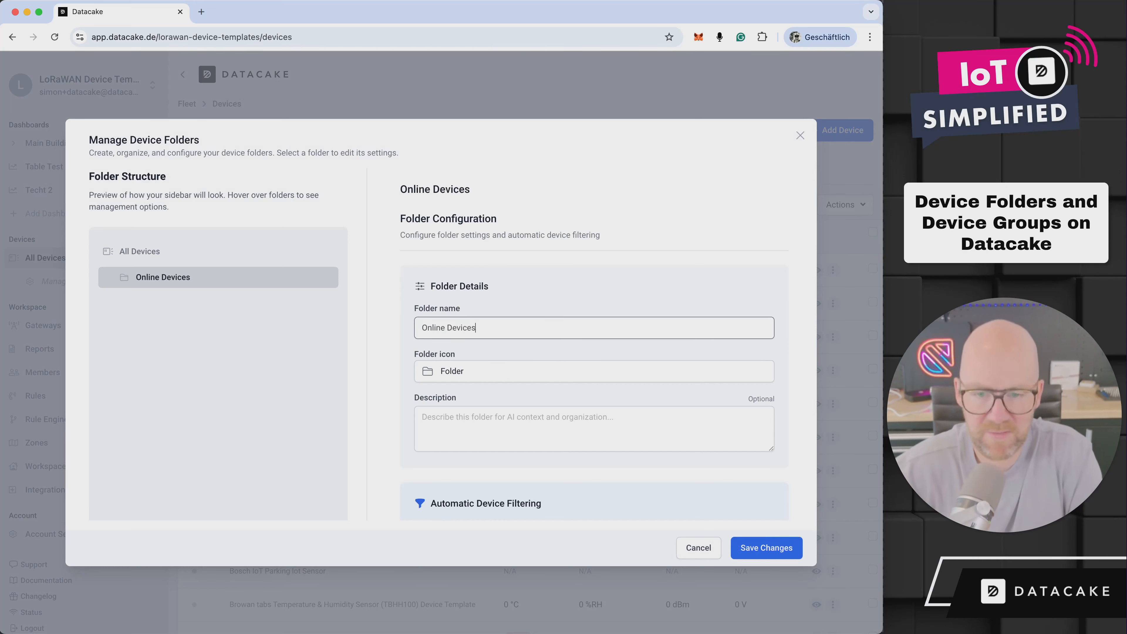
{"action": "type", "text": " Only"}
Set the Online Devices Only folder's icon to the lightning bolt
{"action": "left_click", "coordinate": [540, 373]}
{"action": "scroll", "coordinate": [645, 462], "scroll_direction": "down", "scroll_amount": 2}
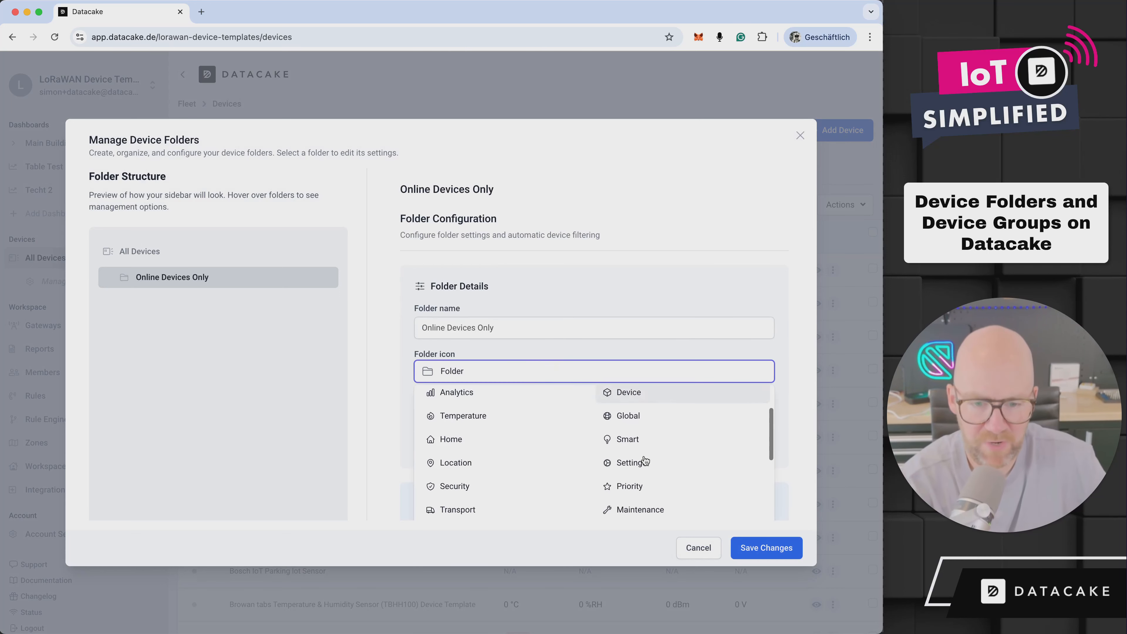
{"action": "scroll", "coordinate": [645, 461], "scroll_direction": "down", "scroll_amount": 3}
{"action": "left_click", "coordinate": [647, 460]}
Limit the Online Devices Only folder to showing online devices, save the changes, and open its device list
{"action": "scroll", "coordinate": [722, 502], "scroll_direction": "down", "scroll_amount": 5}
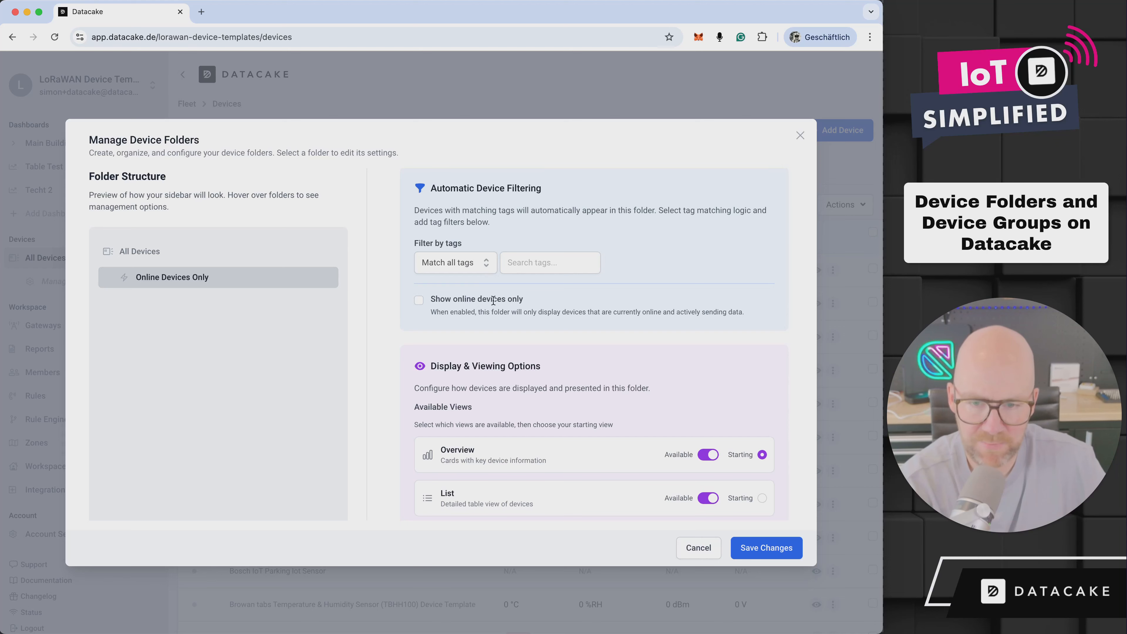
{"action": "left_click", "coordinate": [418, 300]}
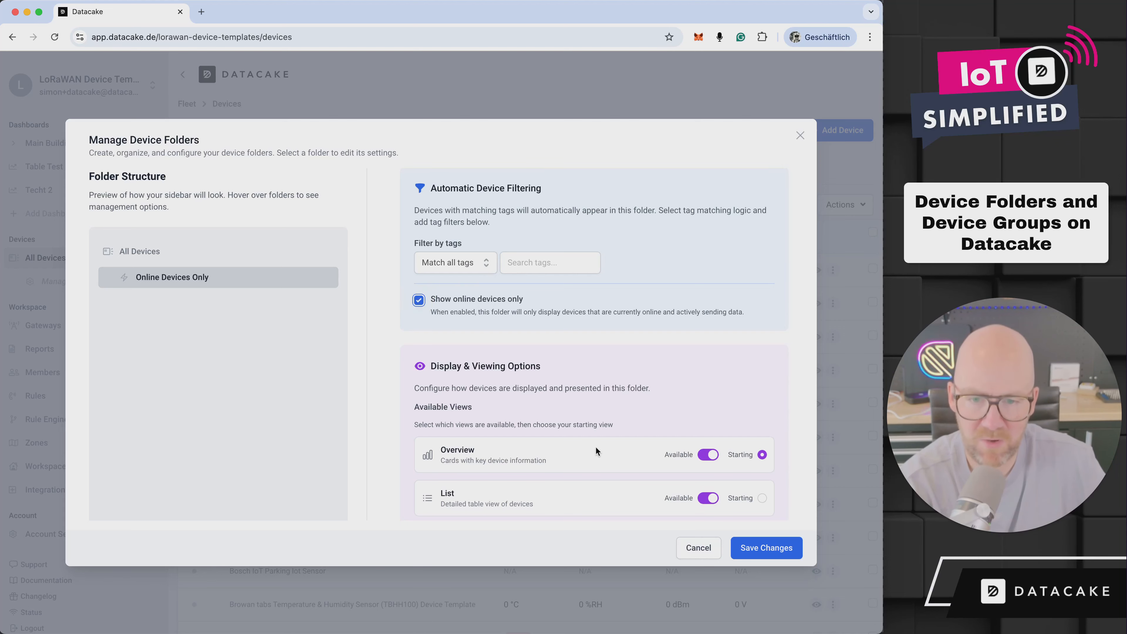
{"action": "left_click", "coordinate": [763, 539]}
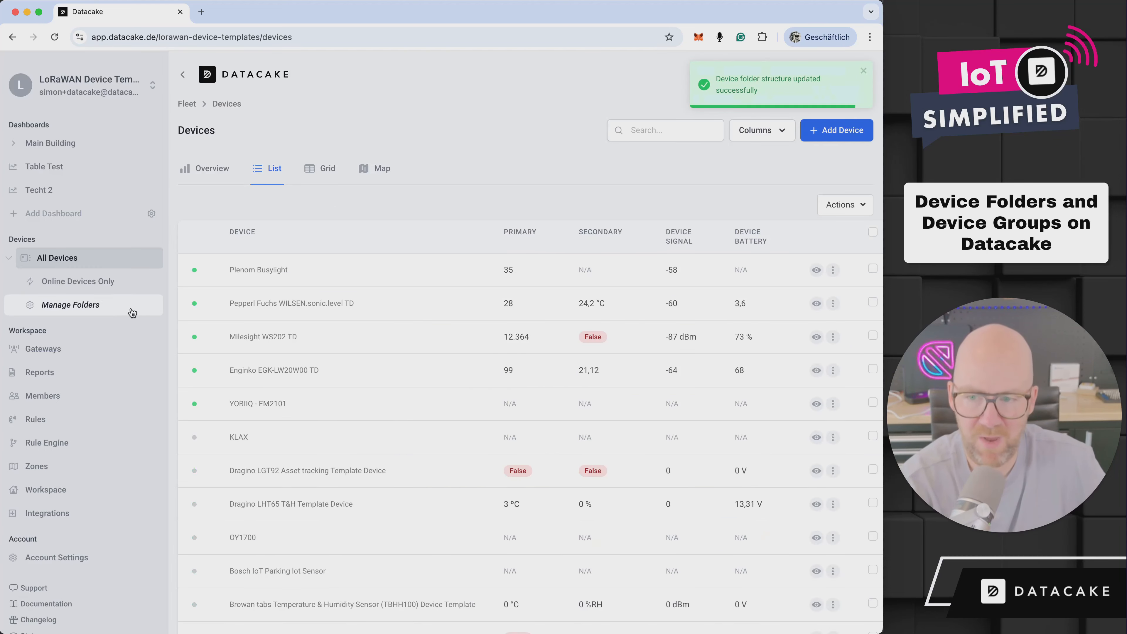
{"action": "left_click", "coordinate": [91, 291]}
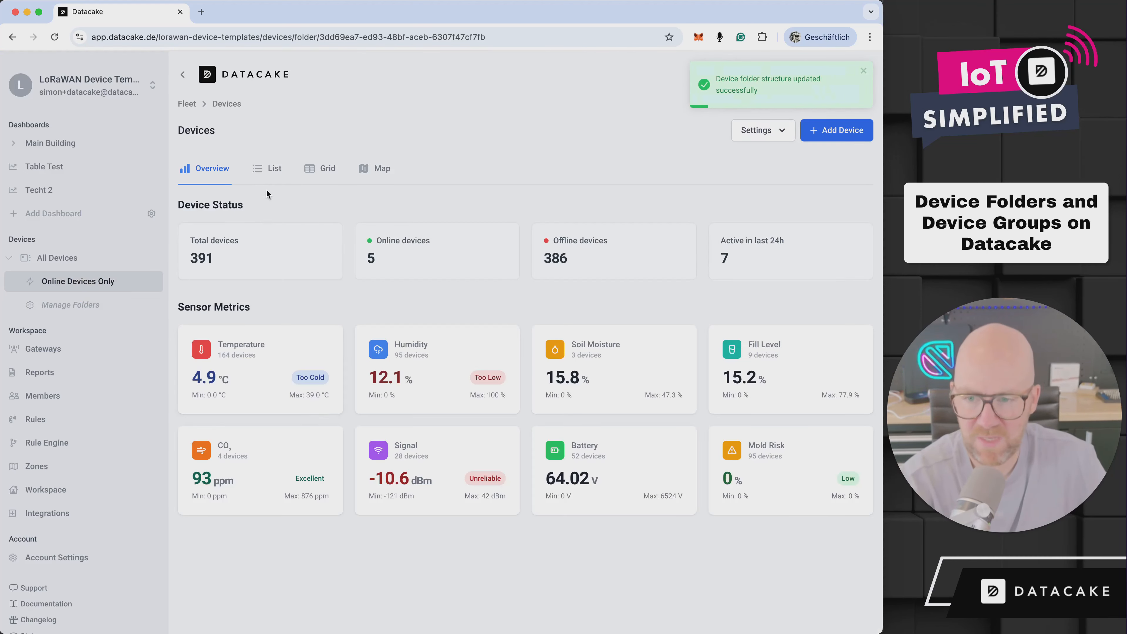
{"action": "left_click", "coordinate": [268, 169]}
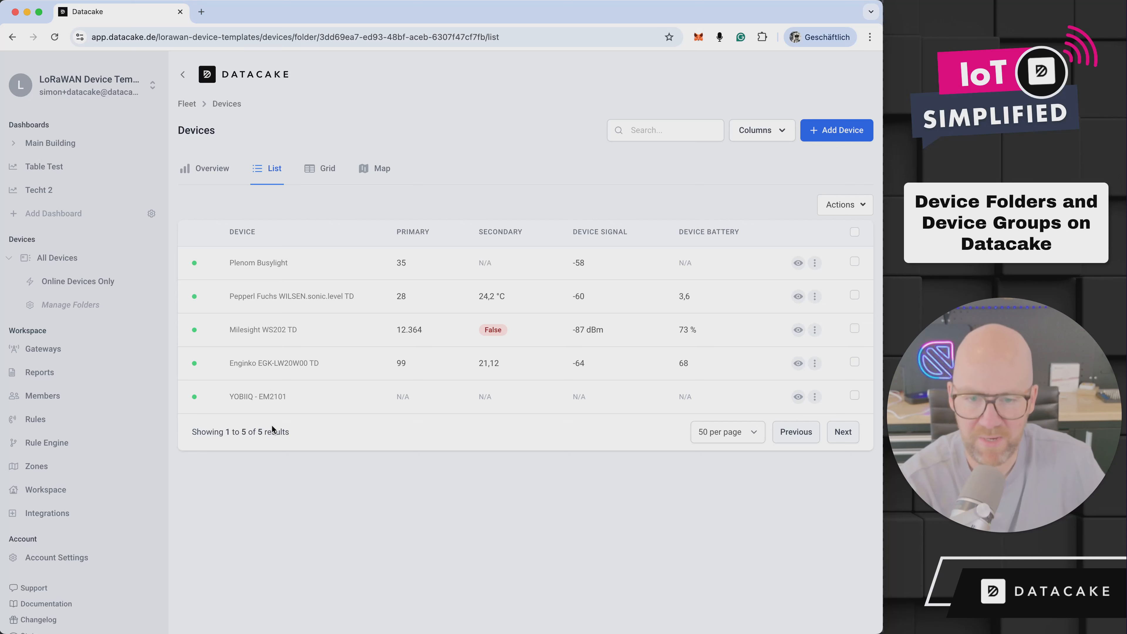